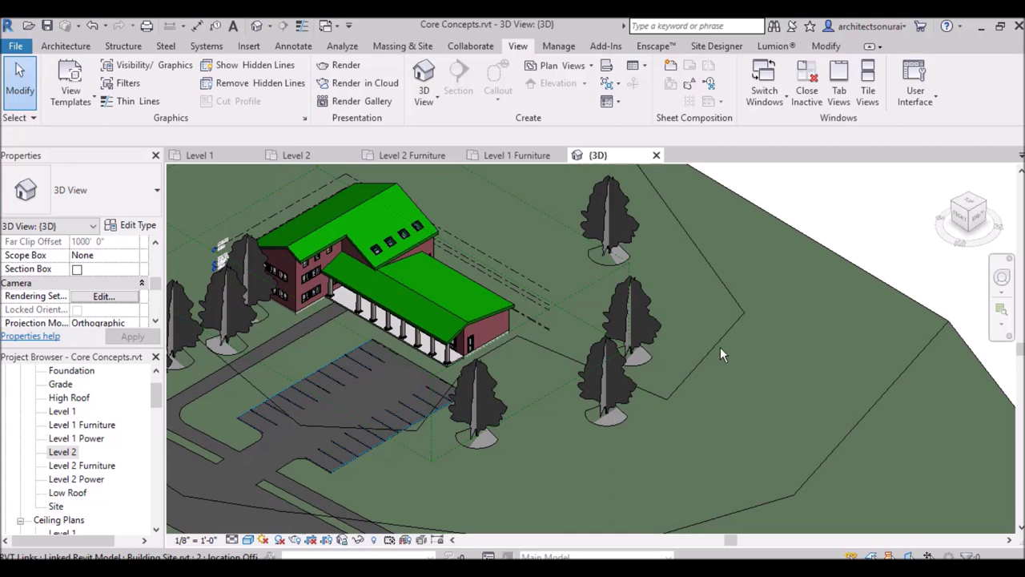
Open the Level 2 floor plan and examine its office wing and the adjoining lower roof area
{"action": "scroll", "coordinate": [720, 355], "scroll_direction": "down", "scroll_amount": 1}
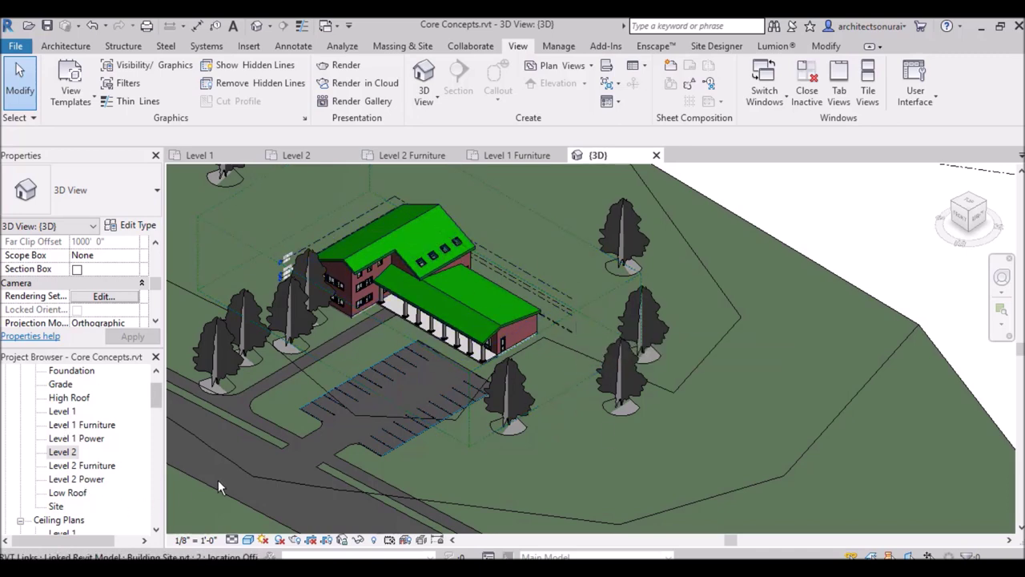
{"action": "left_click", "coordinate": [63, 455]}
{"action": "double_click", "coordinate": [74, 453]}
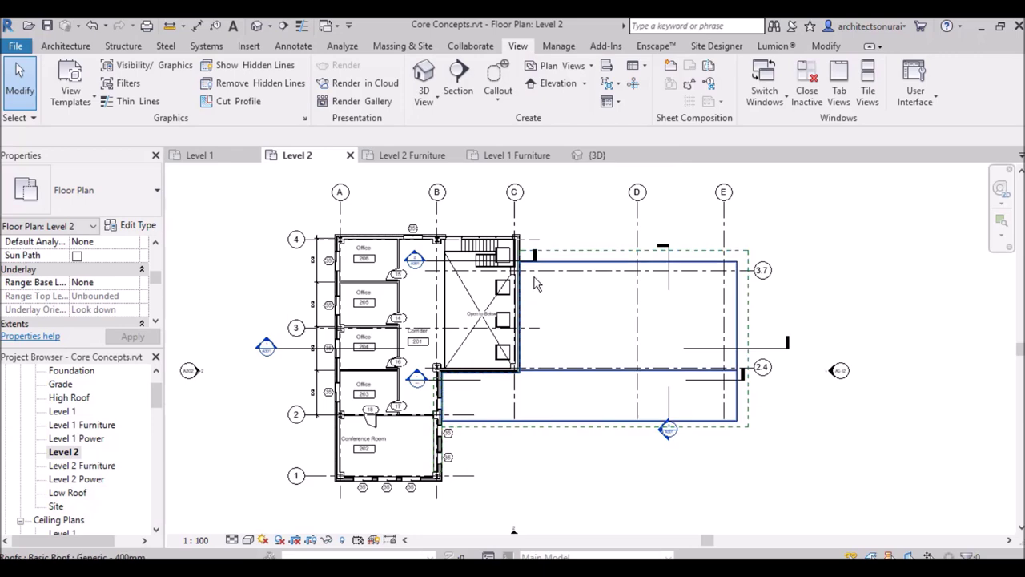
{"action": "scroll", "coordinate": [288, 332], "scroll_direction": "down", "scroll_amount": 1}
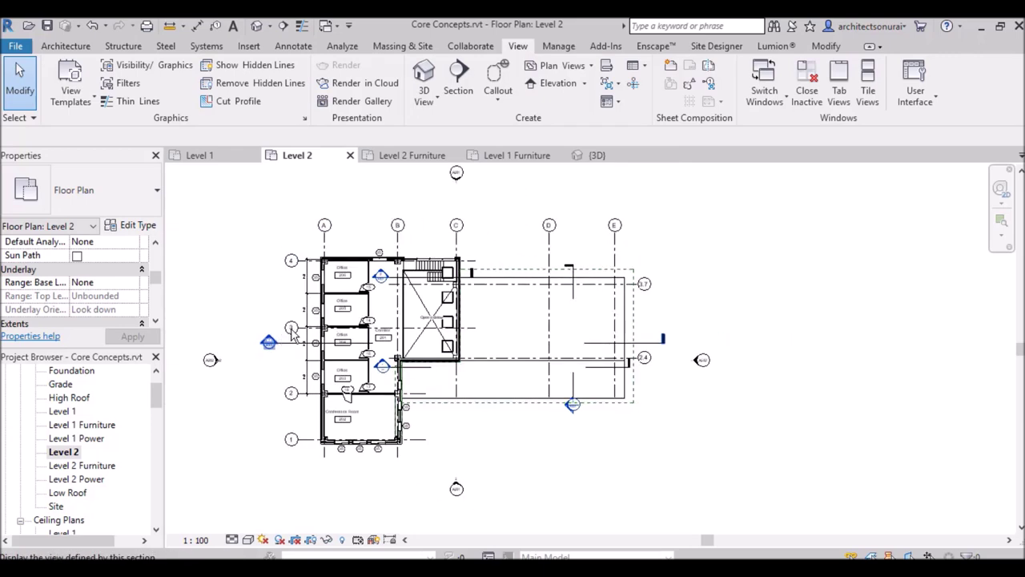
{"action": "scroll", "coordinate": [293, 336], "scroll_direction": "up", "scroll_amount": 3}
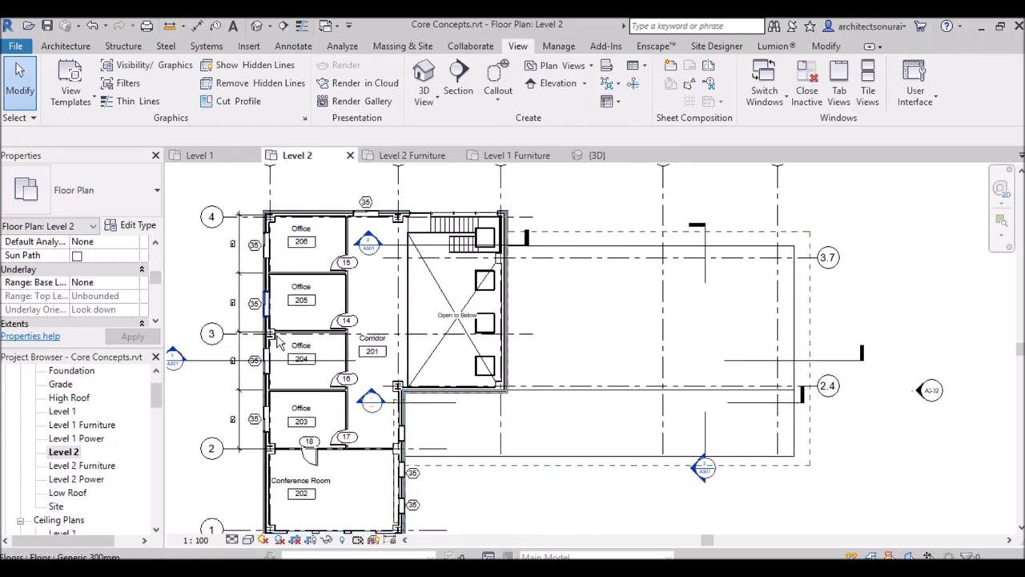
{"action": "scroll", "coordinate": [510, 346], "scroll_direction": "down", "scroll_amount": 1}
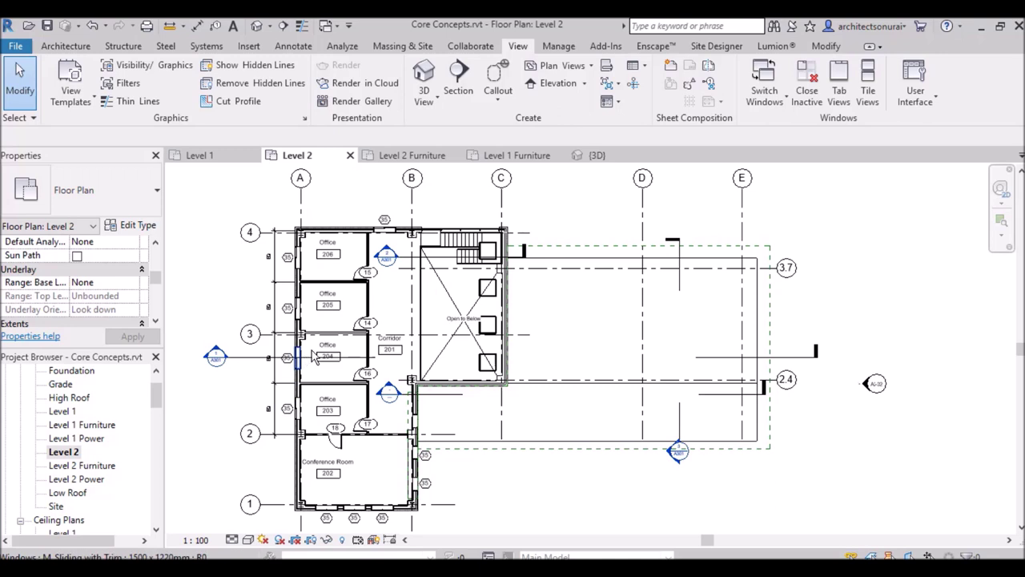
Open the Level 2 Furniture floor plan and bring the whole building plan into view
{"action": "left_click", "coordinate": [88, 466]}
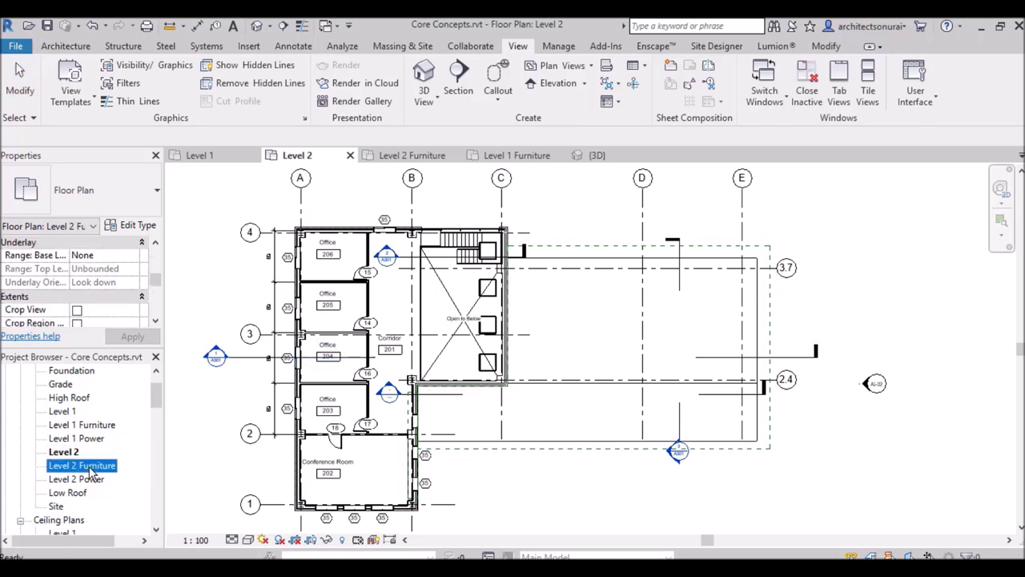
{"action": "double_click", "coordinate": [90, 469]}
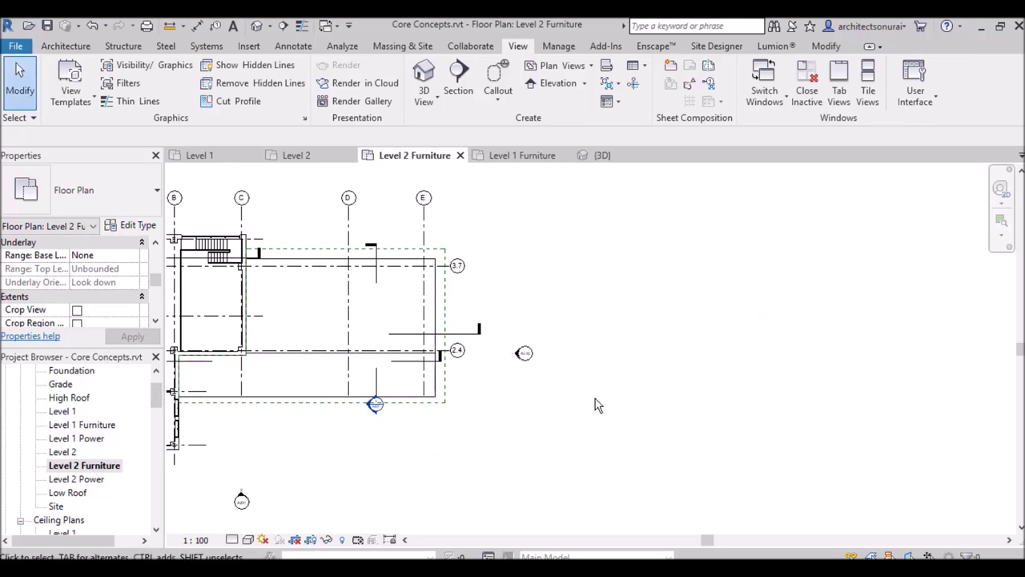
{"action": "scroll", "coordinate": [189, 335], "scroll_direction": "up", "scroll_amount": 5}
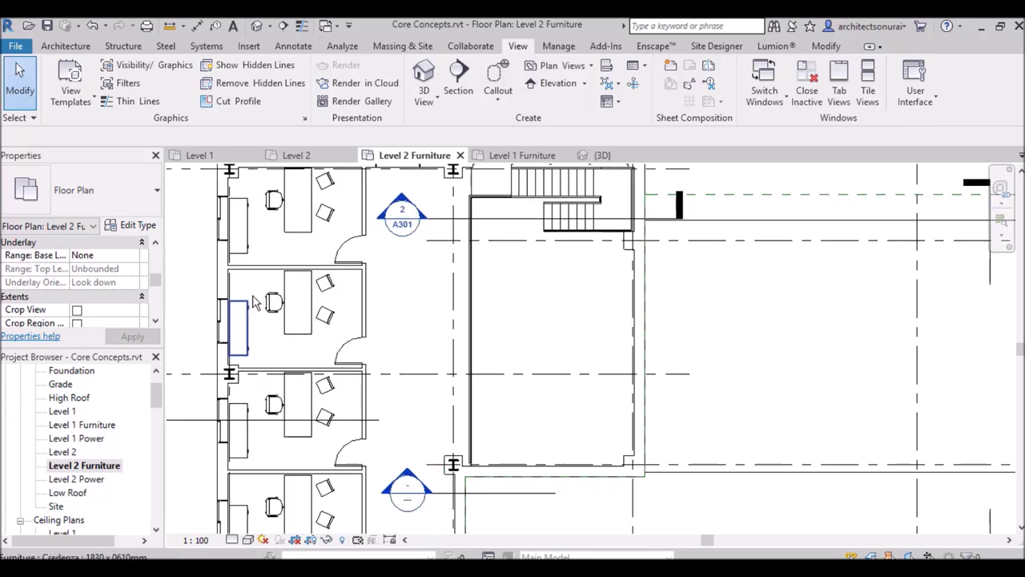
{"action": "scroll", "coordinate": [539, 292], "scroll_direction": "down", "scroll_amount": 1}
{"action": "scroll", "coordinate": [524, 275], "scroll_direction": "down", "scroll_amount": 2}
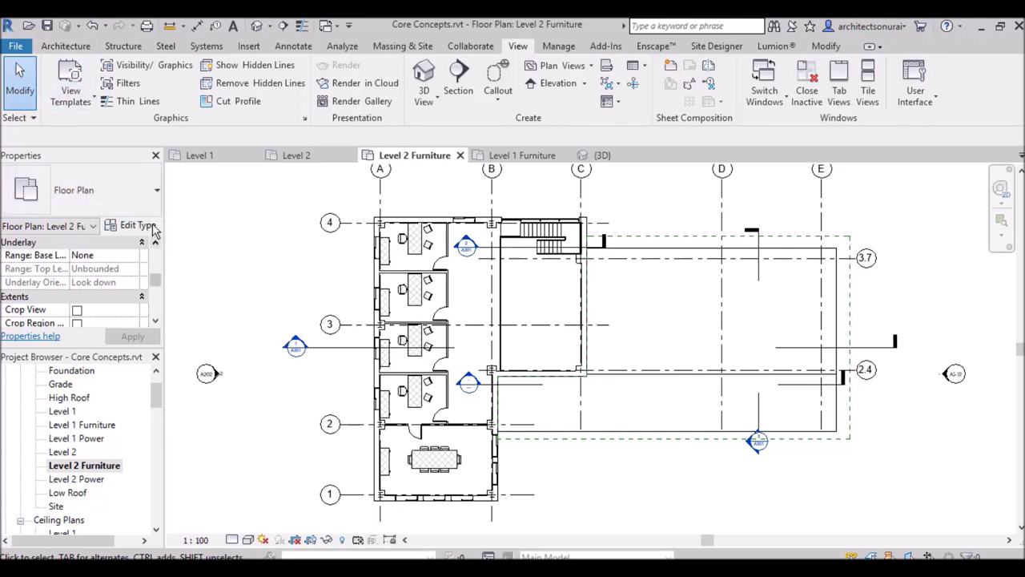
Set the underlay's base level range to Level 1 for the Level 2 Furniture plan and apply it
{"action": "scroll", "coordinate": [142, 288], "scroll_direction": "down", "scroll_amount": 3}
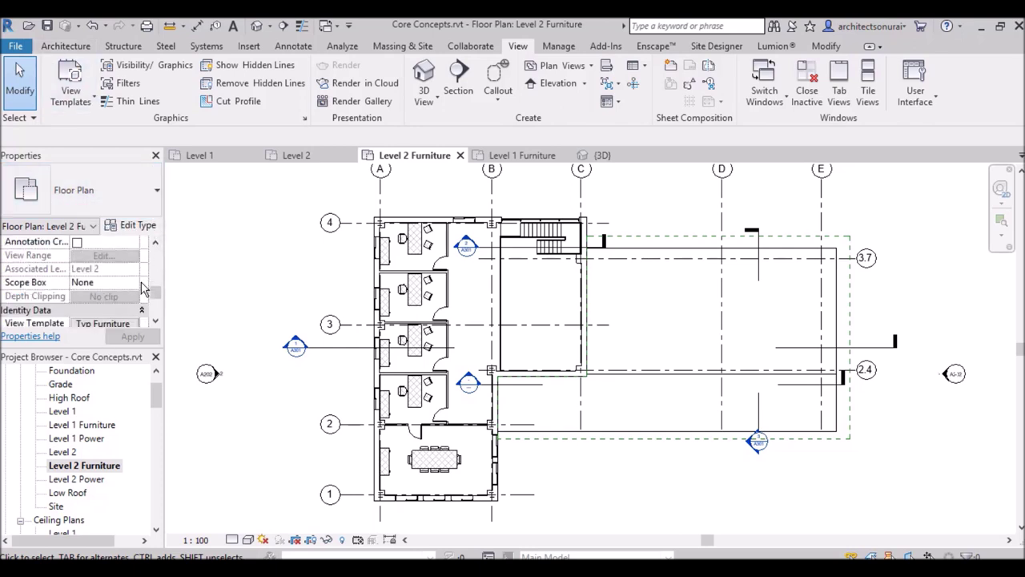
{"action": "scroll", "coordinate": [143, 288], "scroll_direction": "up", "scroll_amount": 3}
{"action": "scroll", "coordinate": [143, 289], "scroll_direction": "down", "scroll_amount": 2}
{"action": "scroll", "coordinate": [143, 288], "scroll_direction": "up", "scroll_amount": 4}
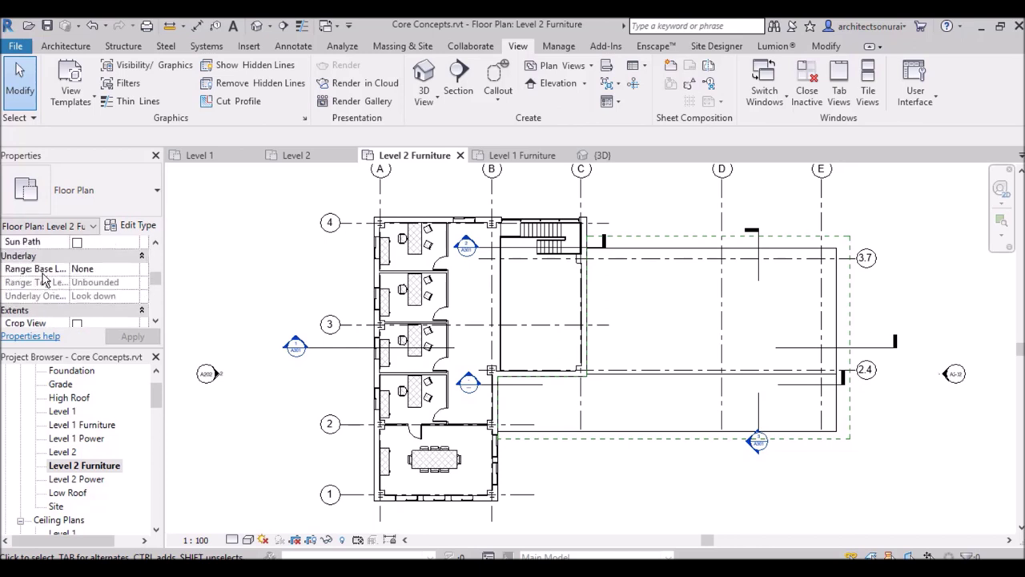
{"action": "scroll", "coordinate": [24, 267], "scroll_direction": "up", "scroll_amount": 5}
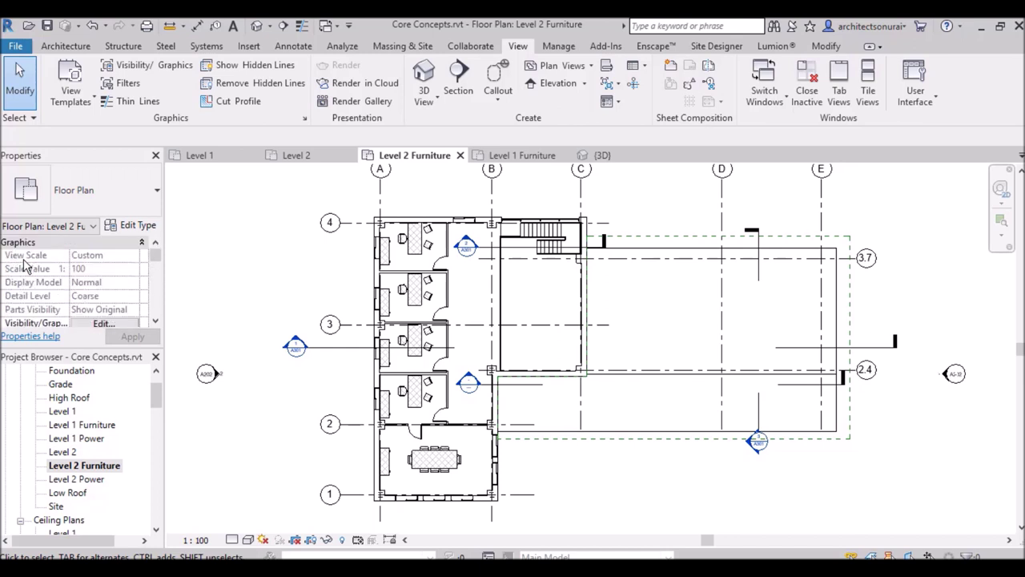
{"action": "scroll", "coordinate": [113, 265], "scroll_direction": "down", "scroll_amount": 2}
{"action": "scroll", "coordinate": [115, 265], "scroll_direction": "down", "scroll_amount": 5}
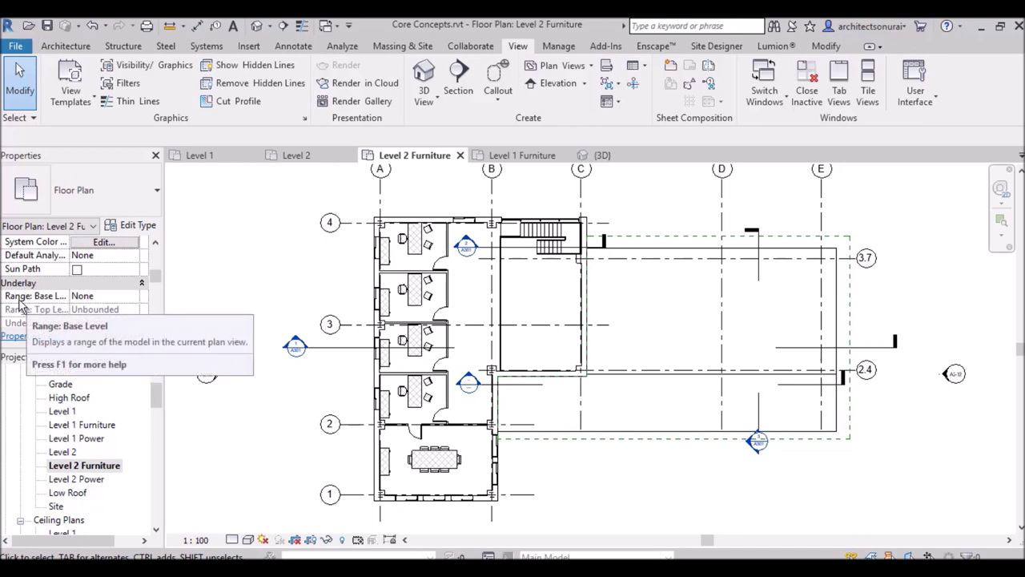
{"action": "left_click", "coordinate": [106, 297]}
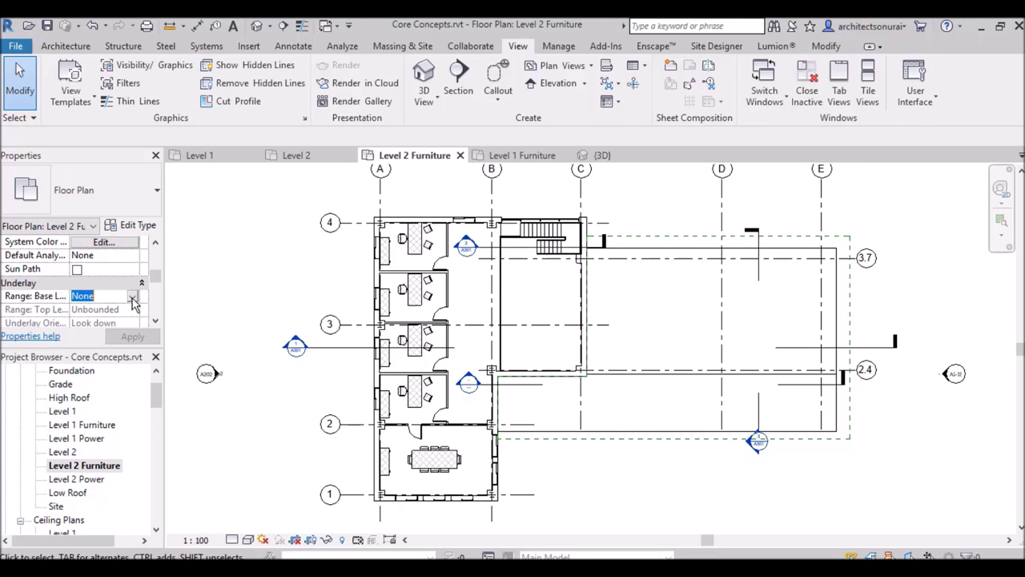
{"action": "left_click", "coordinate": [133, 298]}
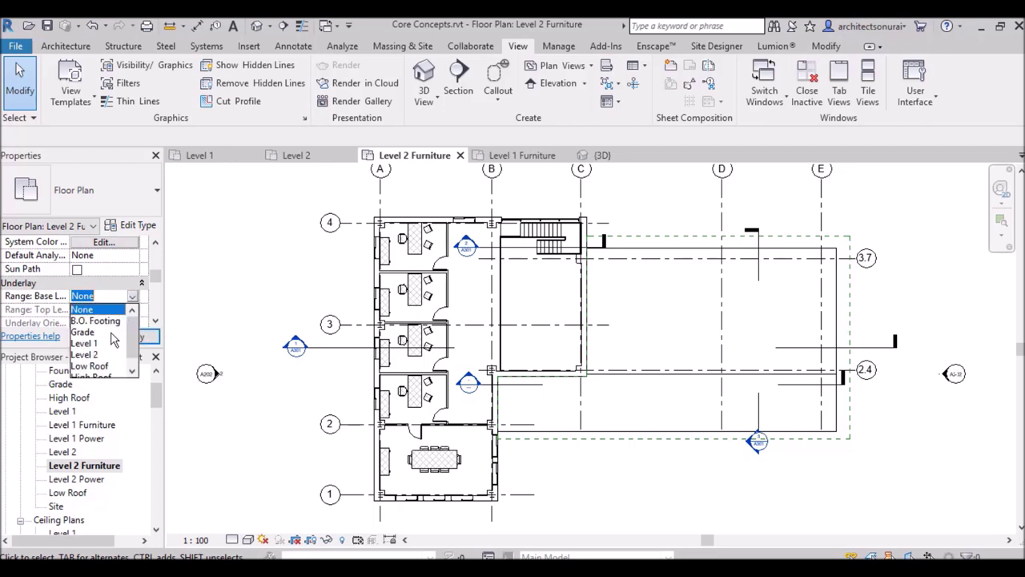
{"action": "left_click", "coordinate": [93, 343]}
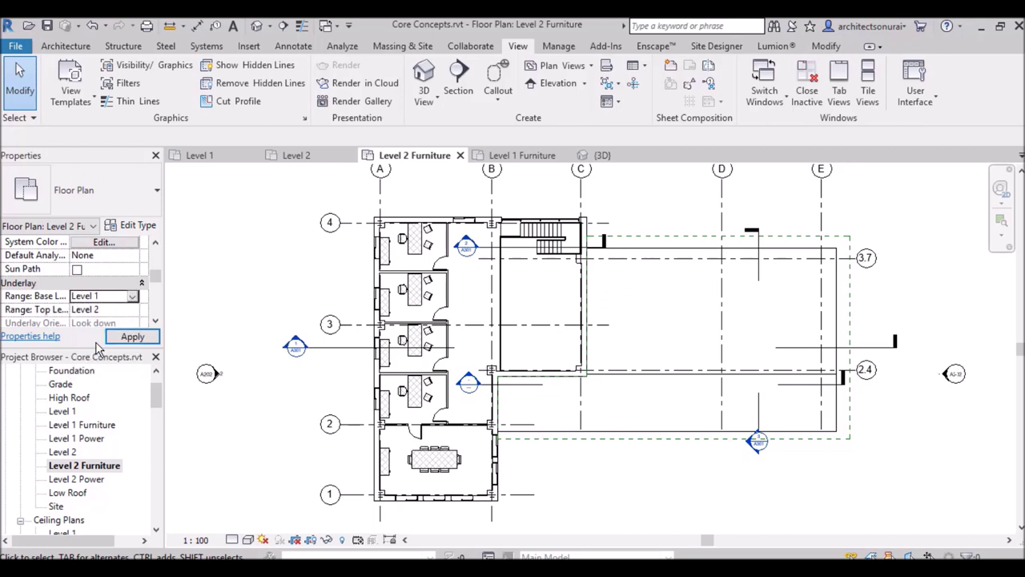
{"action": "left_click", "coordinate": [131, 337]}
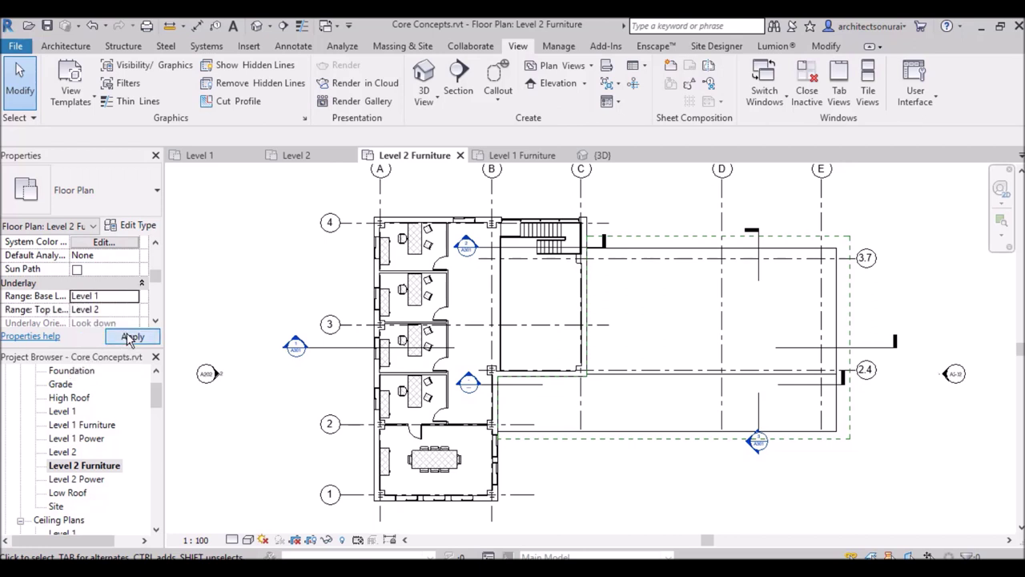
Examine the Level 1 elements underlaid in halftone around the offices, reception and single-storey wing
{"action": "scroll", "coordinate": [805, 319], "scroll_direction": "up", "scroll_amount": 3}
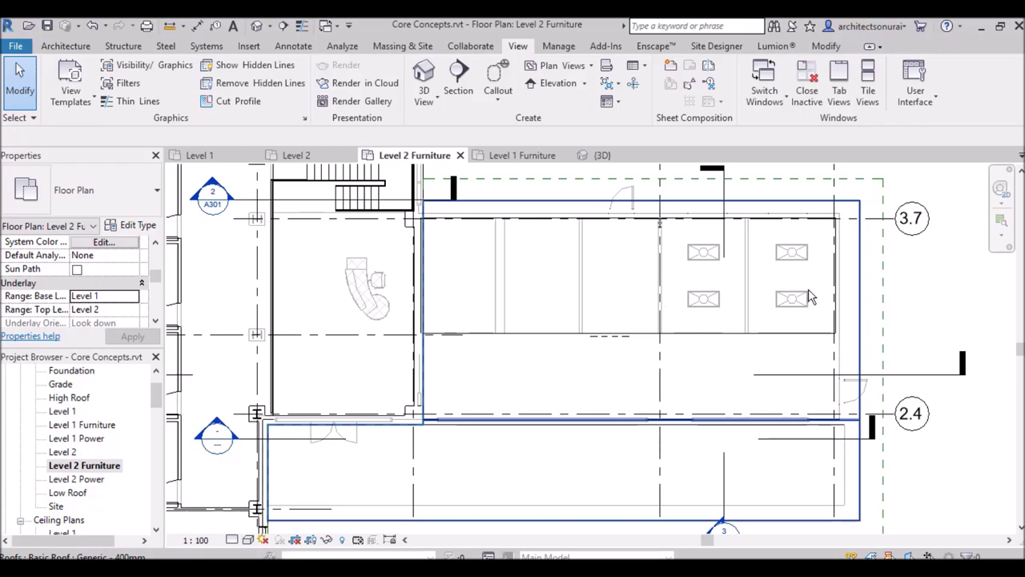
{"action": "scroll", "coordinate": [807, 290], "scroll_direction": "down", "scroll_amount": 2}
{"action": "scroll", "coordinate": [340, 300], "scroll_direction": "up", "scroll_amount": 3}
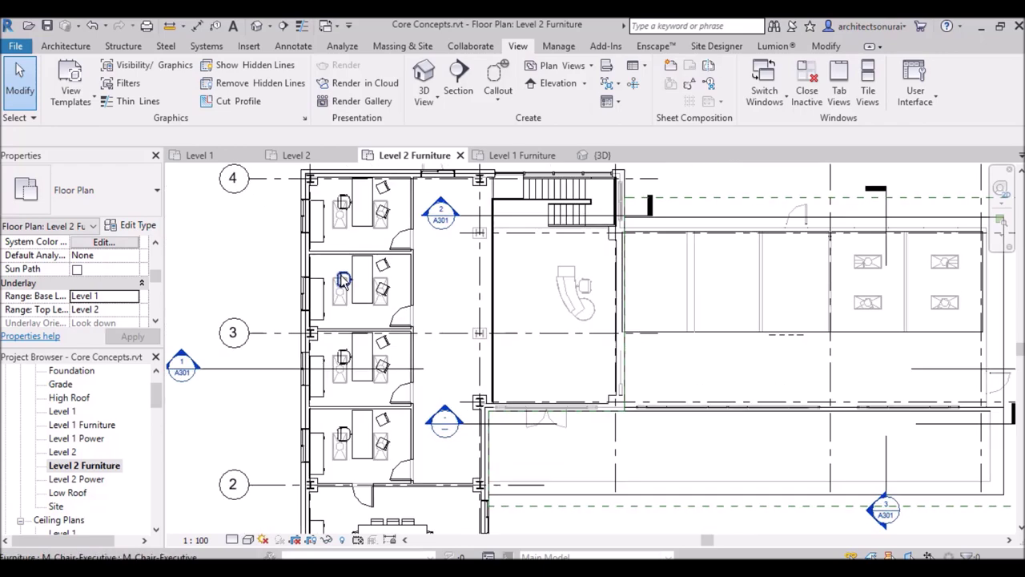
{"action": "scroll", "coordinate": [341, 314], "scroll_direction": "down", "scroll_amount": 4}
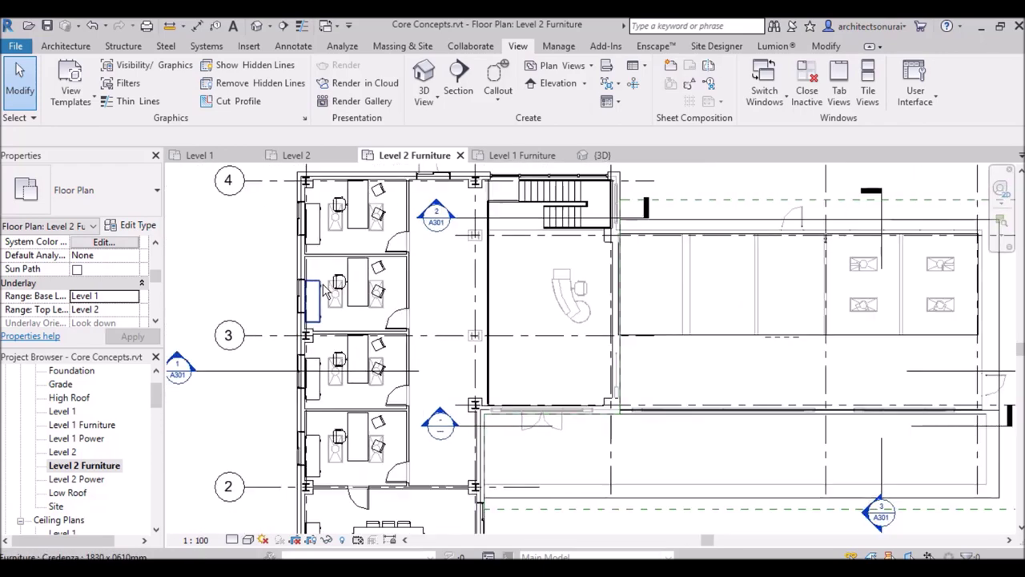
{"action": "scroll", "coordinate": [741, 302], "scroll_direction": "up", "scroll_amount": 5}
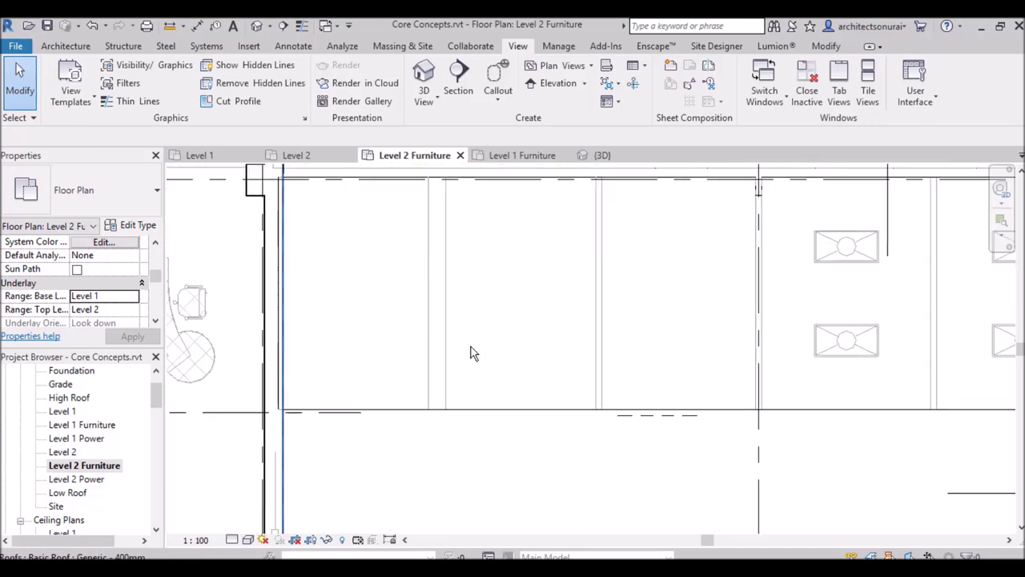
{"action": "scroll", "coordinate": [597, 335], "scroll_direction": "down", "scroll_amount": 3}
{"action": "scroll", "coordinate": [613, 313], "scroll_direction": "down", "scroll_amount": 2}
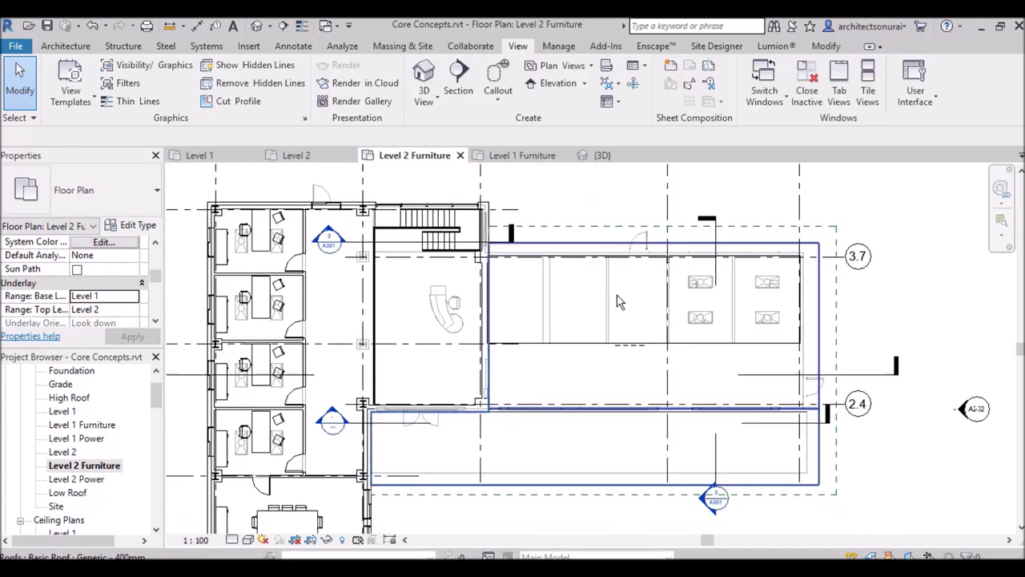
{"action": "scroll", "coordinate": [617, 302], "scroll_direction": "down", "scroll_amount": 2}
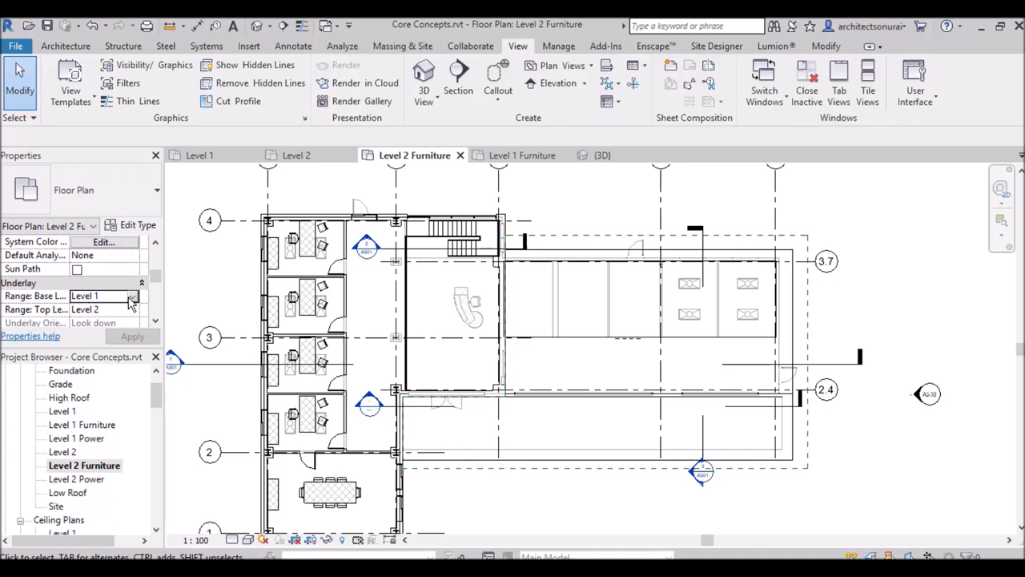
Set the Level 2 Furniture plan's underlay base level back to None and apply it
{"action": "left_click", "coordinate": [132, 297]}
{"action": "left_click", "coordinate": [83, 310]}
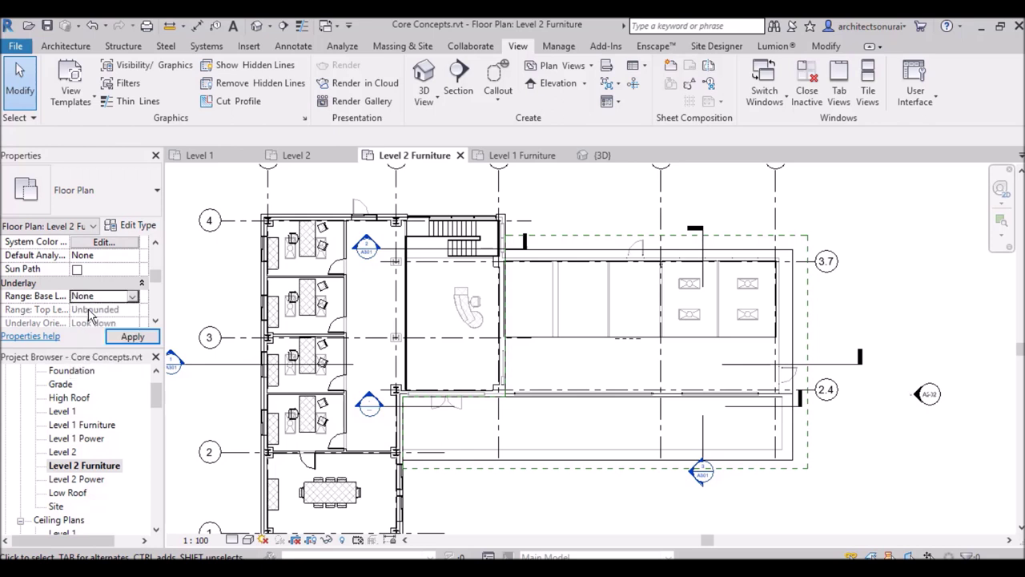
{"action": "left_click", "coordinate": [133, 336]}
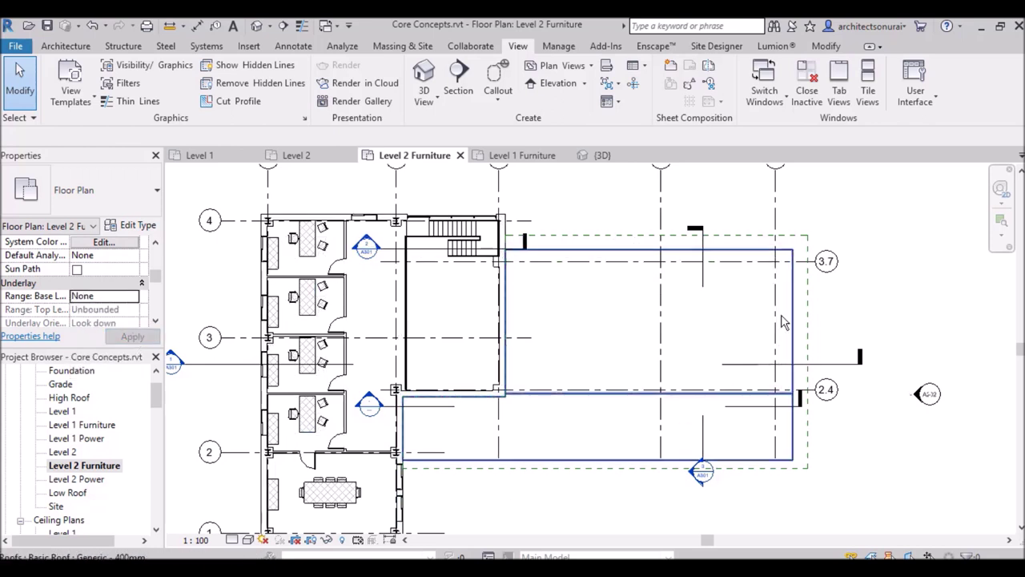
View the whole building in the default 3D view and return to the Level 2 Furniture floor plan
{"action": "scroll", "coordinate": [677, 316], "scroll_direction": "down", "scroll_amount": 2}
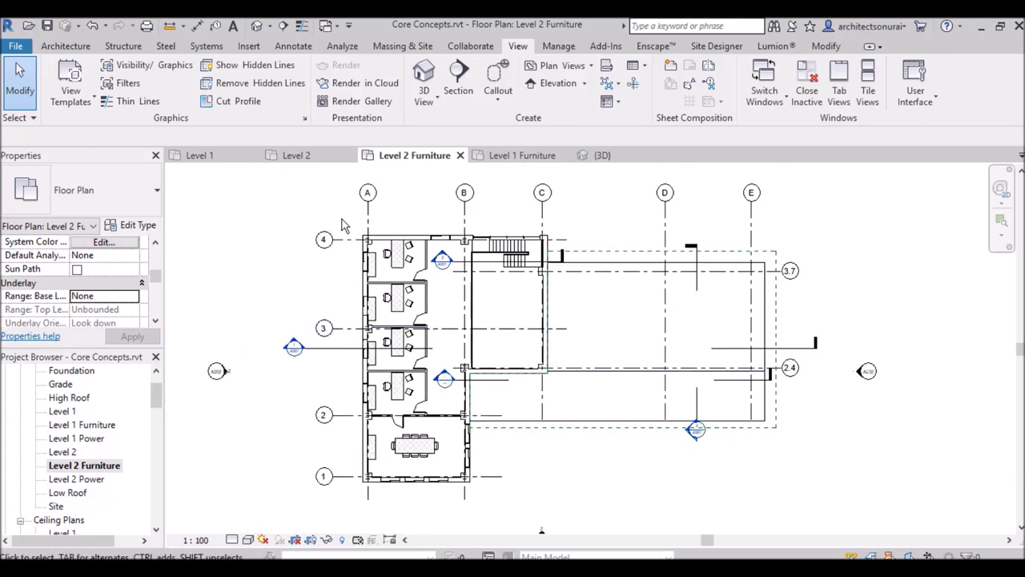
{"action": "left_click", "coordinate": [424, 72]}
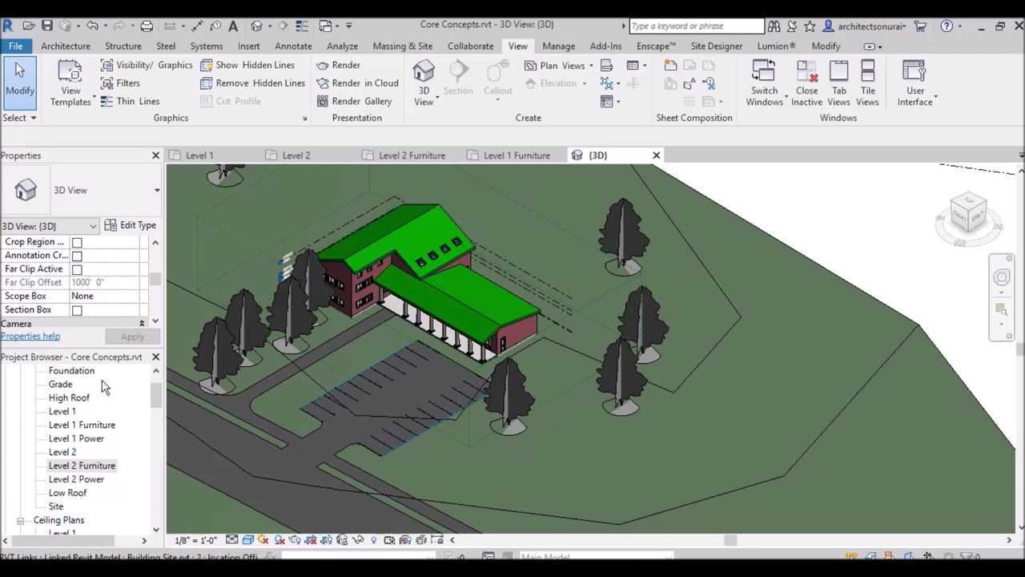
{"action": "double_click", "coordinate": [62, 471]}
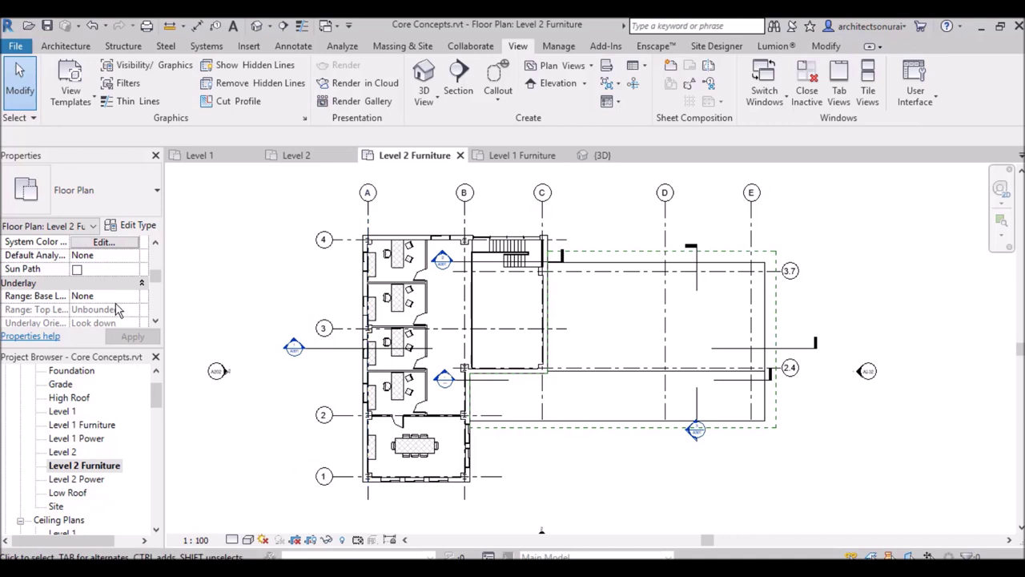
Set the underlay's base level range to Low Roof, apply it, and inspect the roof outline over the offices
{"action": "scroll", "coordinate": [95, 272], "scroll_direction": "down", "scroll_amount": 1}
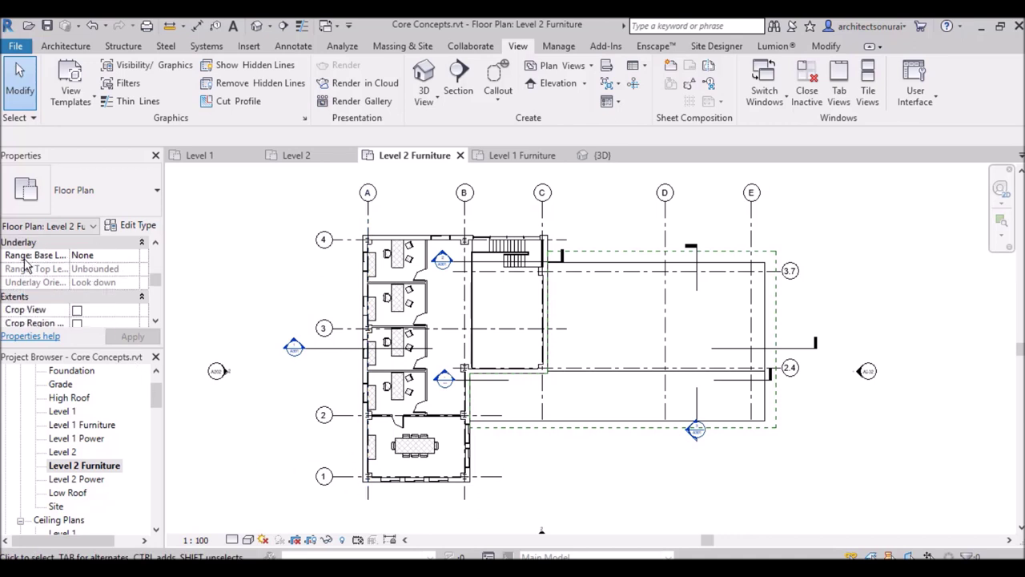
{"action": "left_click", "coordinate": [126, 260]}
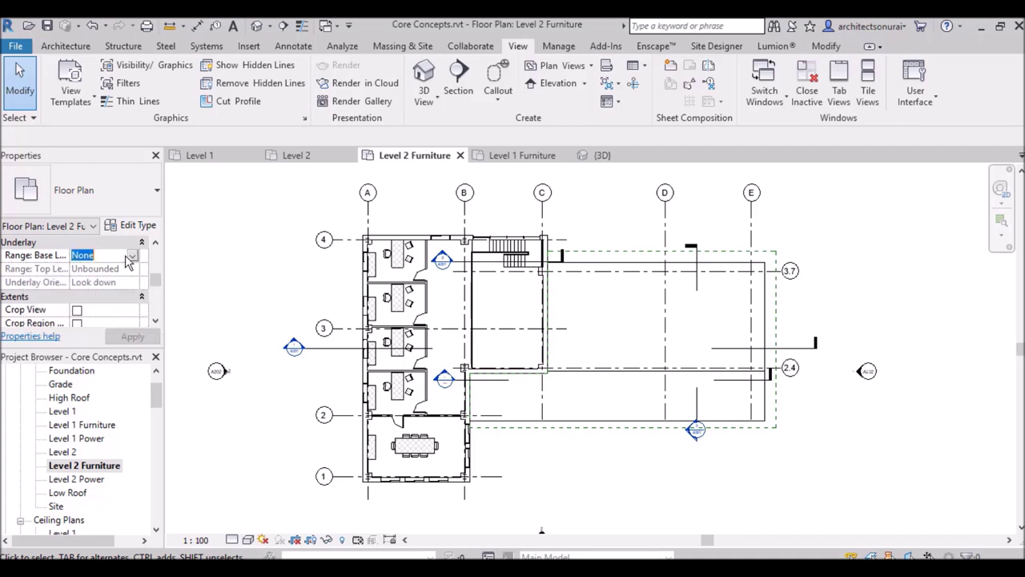
{"action": "left_click", "coordinate": [132, 256]}
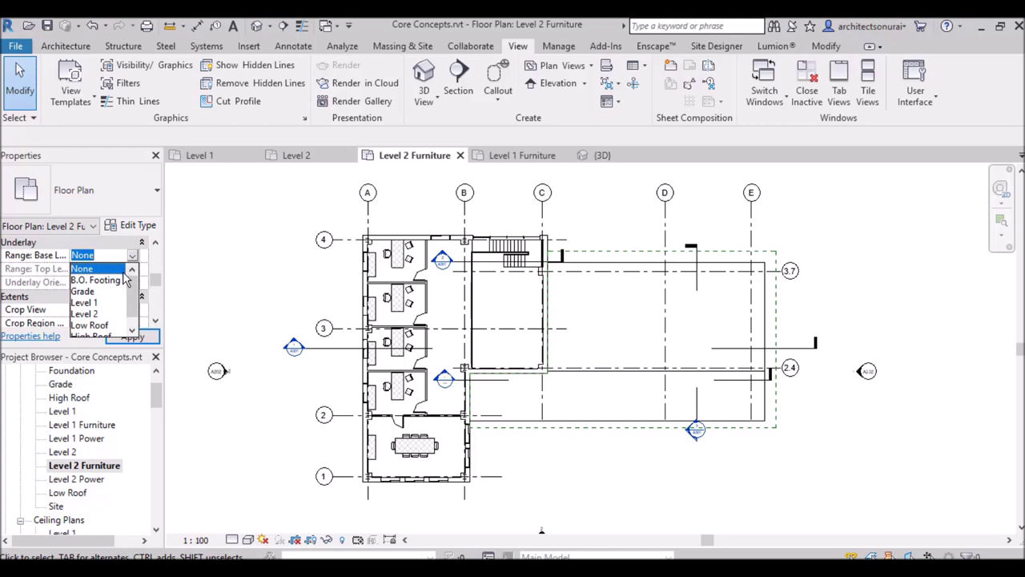
{"action": "left_click", "coordinate": [98, 325]}
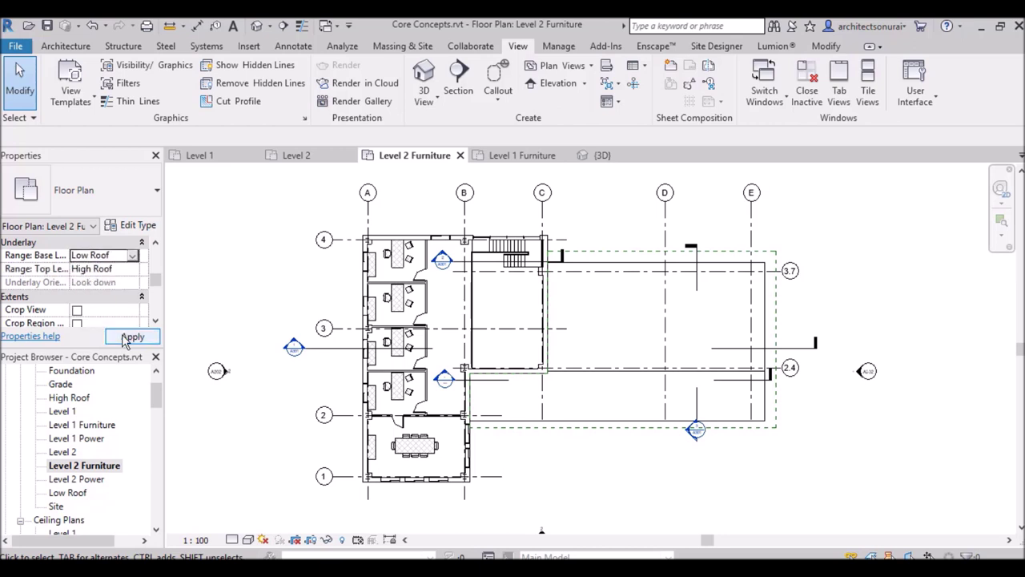
{"action": "left_click", "coordinate": [128, 337]}
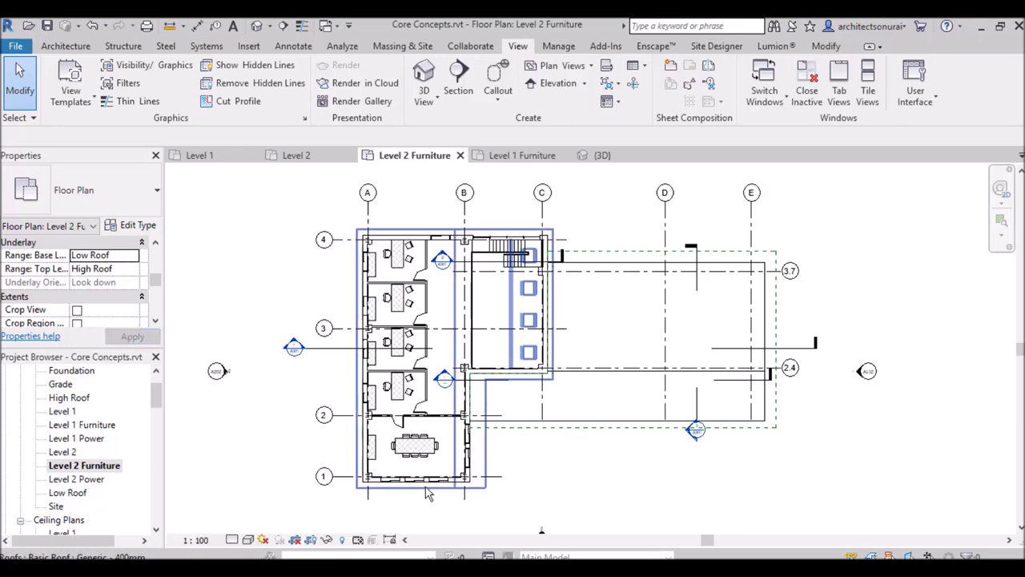
{"action": "scroll", "coordinate": [470, 484], "scroll_direction": "up", "scroll_amount": 2}
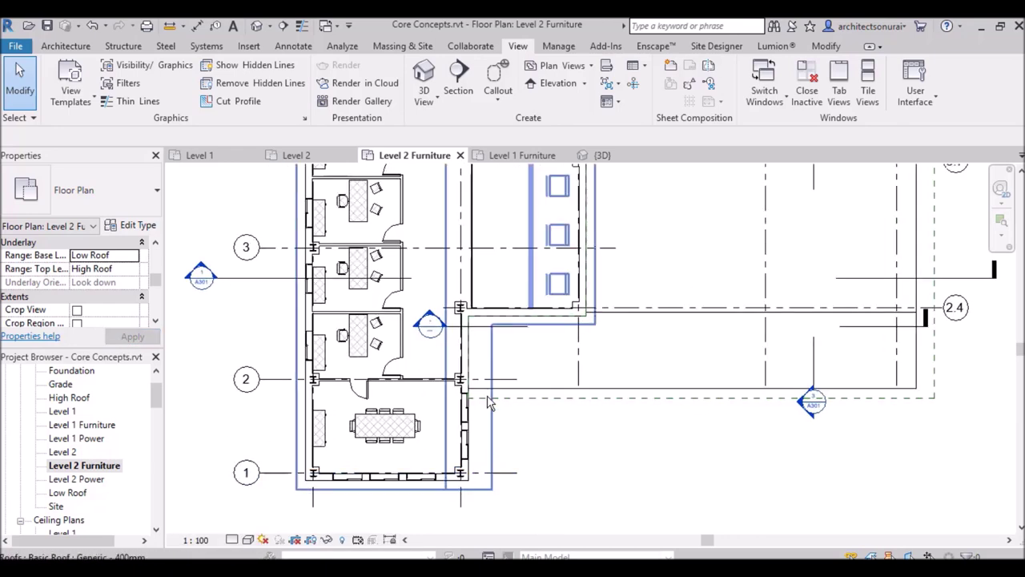
{"action": "scroll", "coordinate": [603, 368], "scroll_direction": "down", "scroll_amount": 2}
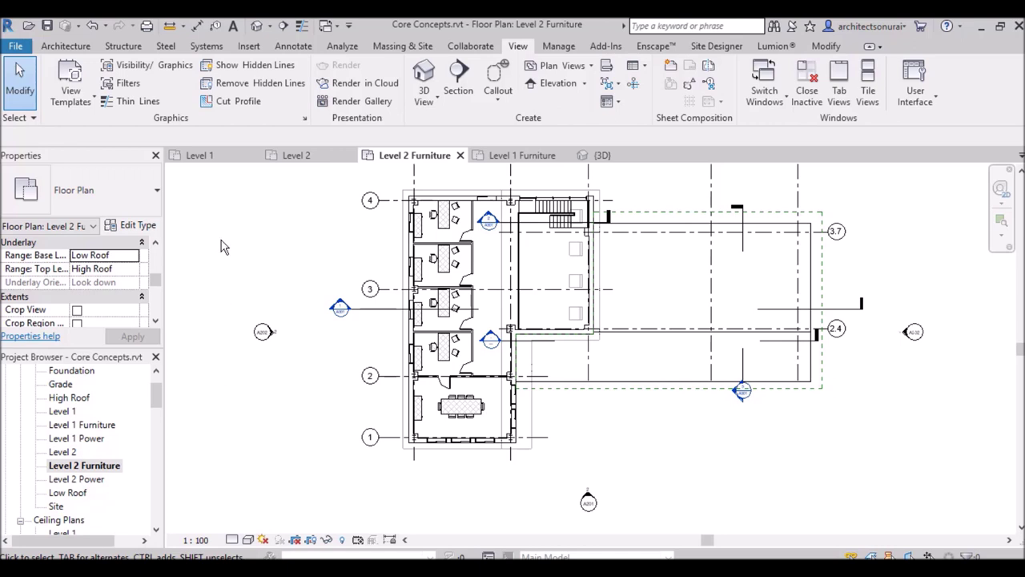
Select the brick exterior wall hosting the windows along grid A beside the low roof outline, and clear the selection
{"action": "scroll", "coordinate": [224, 248], "scroll_direction": "down", "scroll_amount": 1}
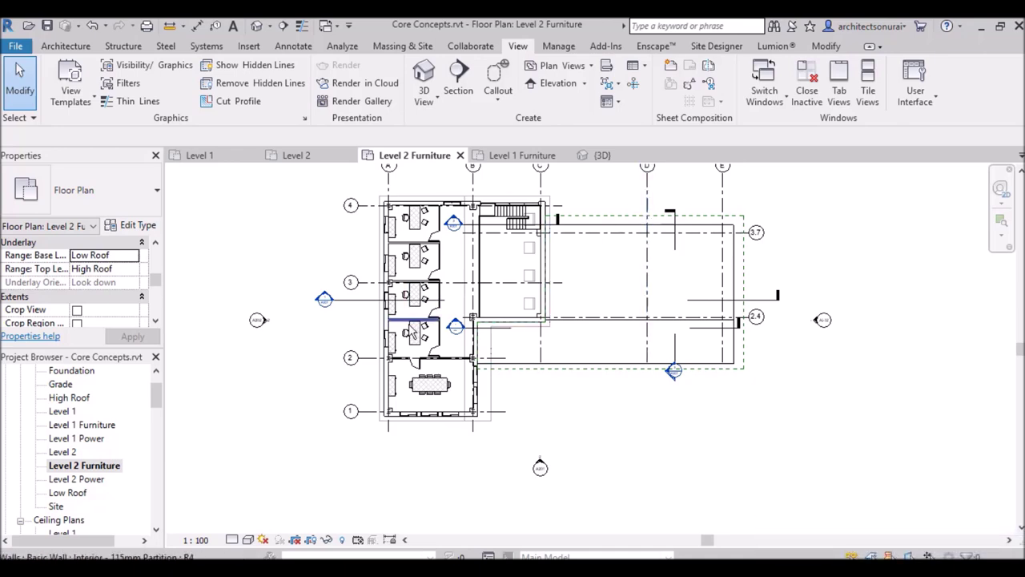
{"action": "scroll", "coordinate": [356, 362], "scroll_direction": "up", "scroll_amount": 2}
{"action": "scroll", "coordinate": [400, 386], "scroll_direction": "up", "scroll_amount": 2}
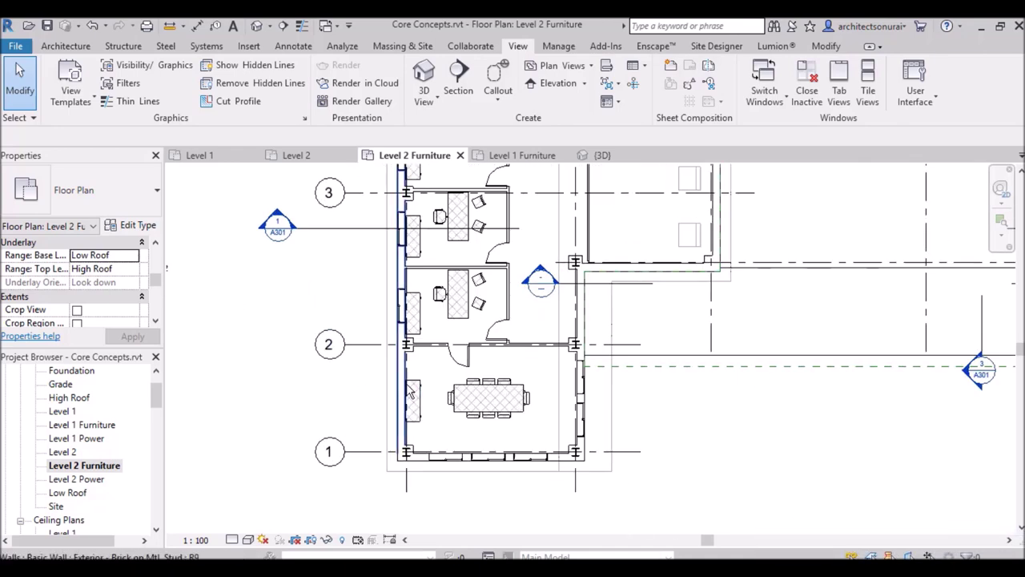
{"action": "scroll", "coordinate": [400, 318], "scroll_direction": "up", "scroll_amount": 2}
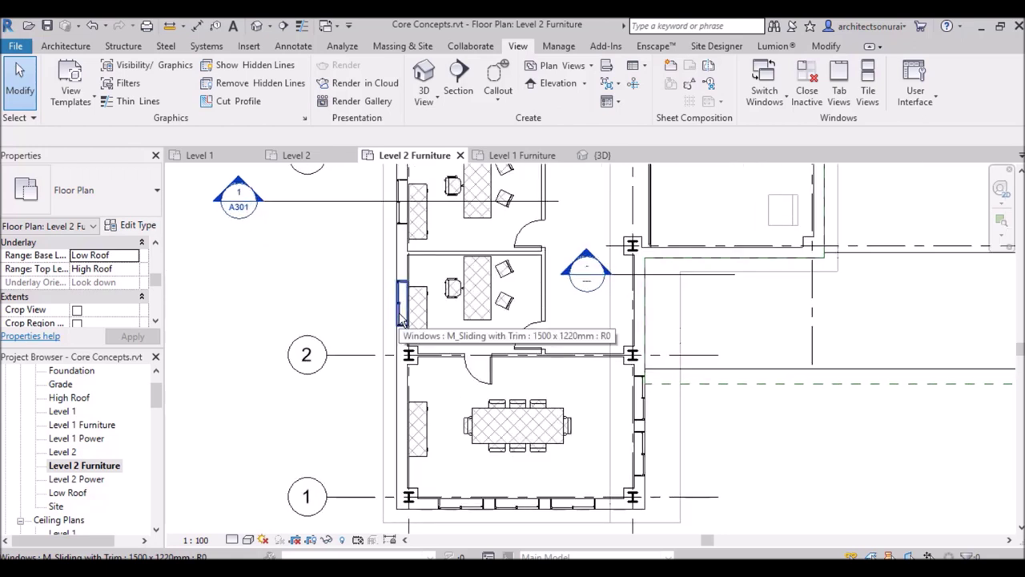
{"action": "key", "text": "Tab"}
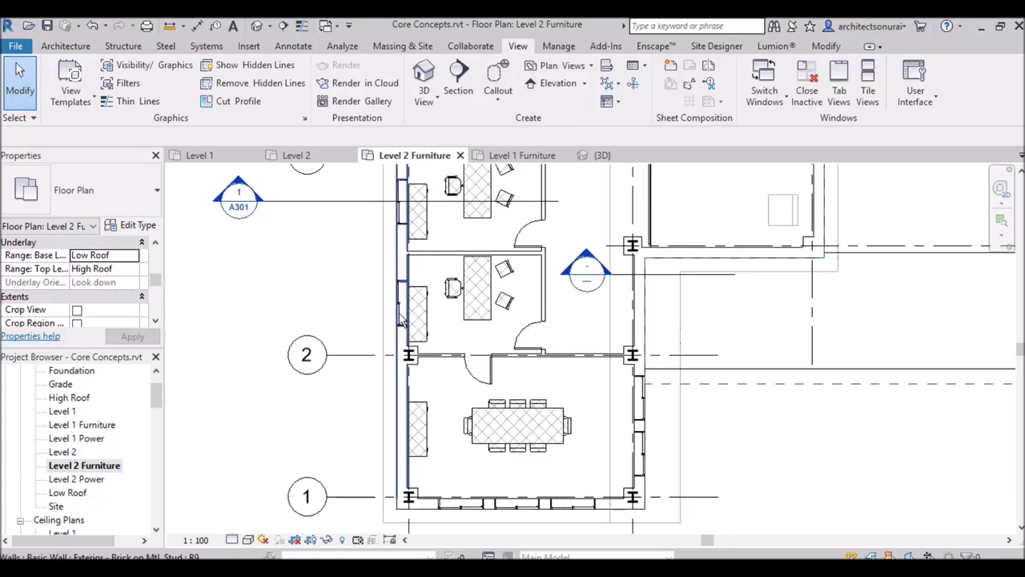
{"action": "left_click", "coordinate": [401, 319]}
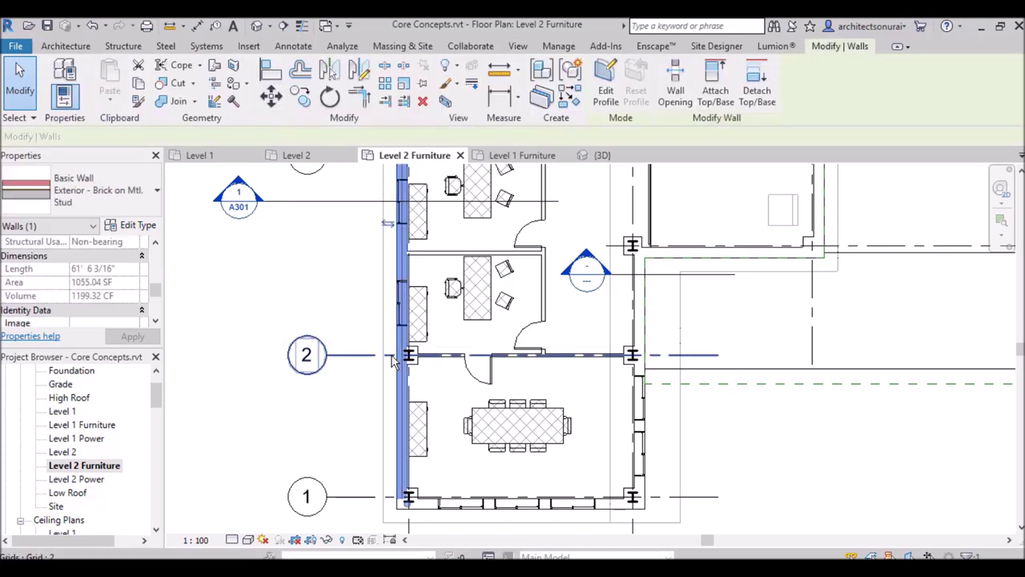
{"action": "left_click", "coordinate": [854, 501]}
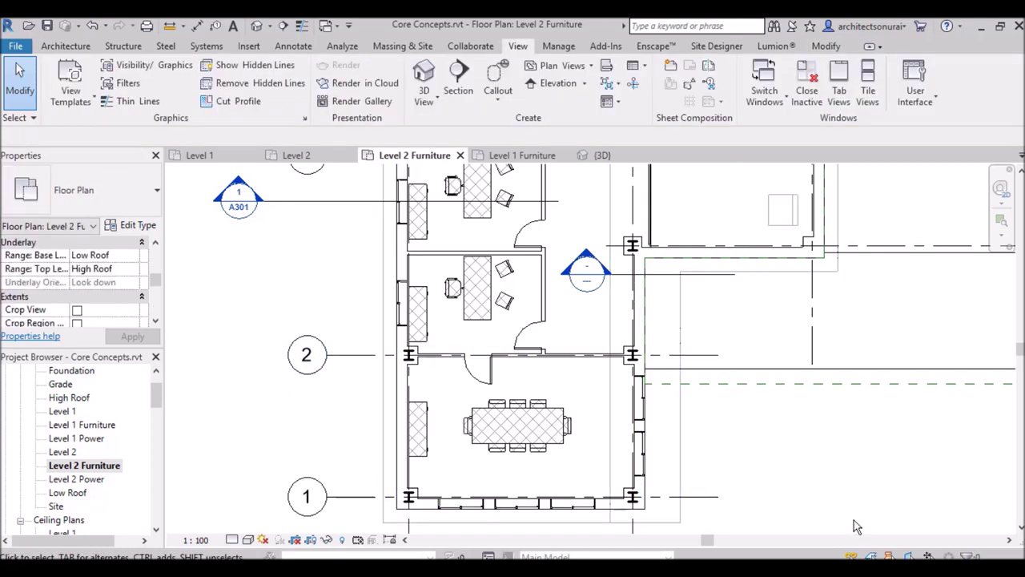
{"action": "scroll", "coordinate": [393, 371], "scroll_direction": "down", "scroll_amount": 2}
{"action": "scroll", "coordinate": [392, 385], "scroll_direction": "down", "scroll_amount": 1}
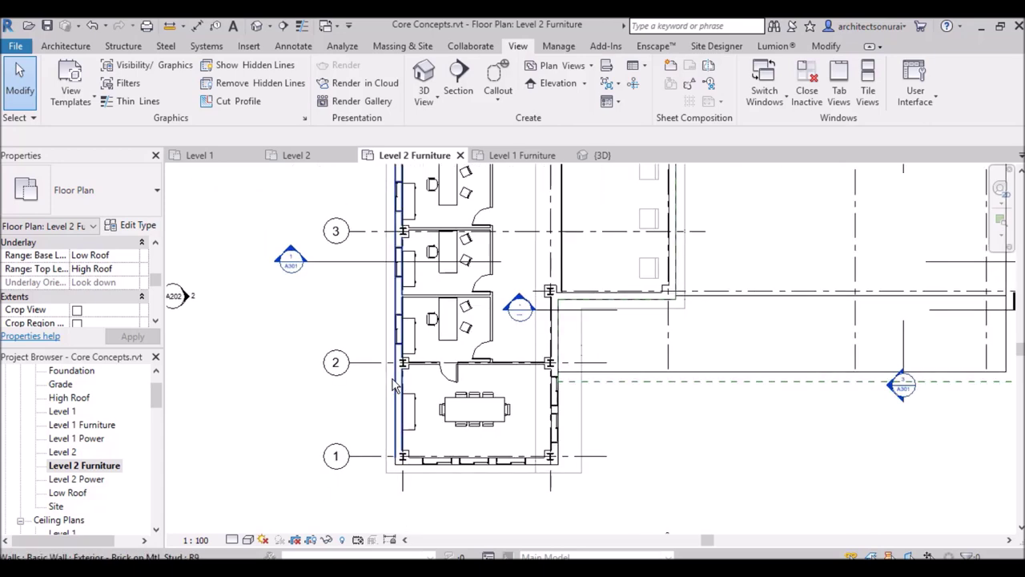
Open the Level 2 floor plan, set its underlay base level range to Level 1, and apply it
{"action": "double_click", "coordinate": [61, 452]}
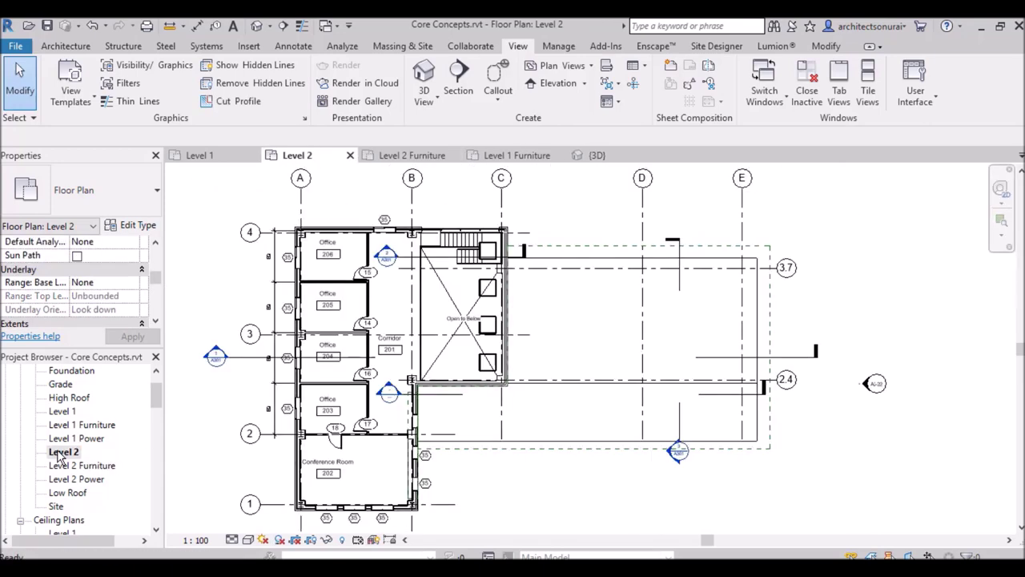
{"action": "left_click", "coordinate": [102, 285]}
{"action": "left_click", "coordinate": [133, 285]}
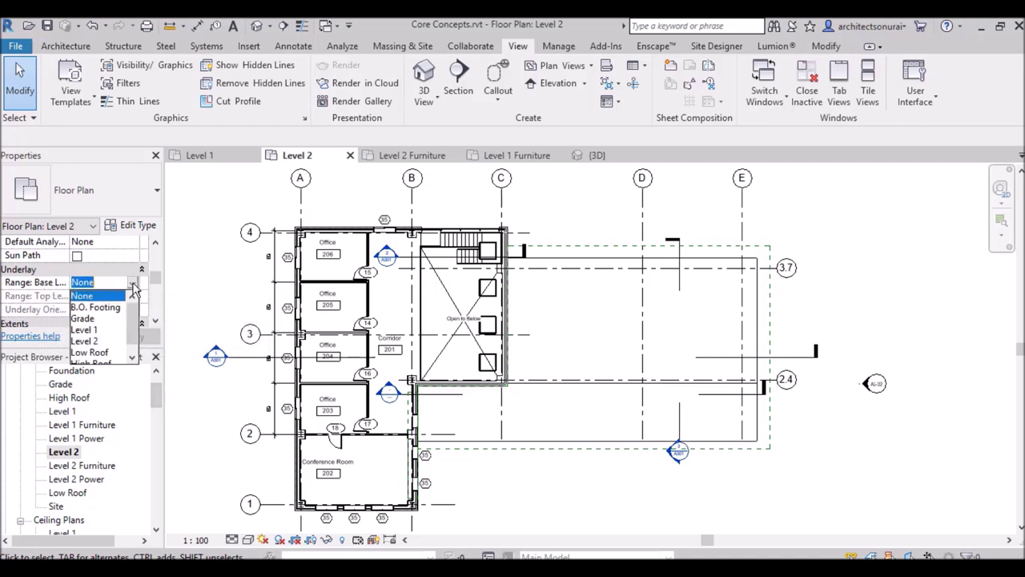
{"action": "left_click", "coordinate": [100, 329]}
{"action": "left_click", "coordinate": [127, 340]}
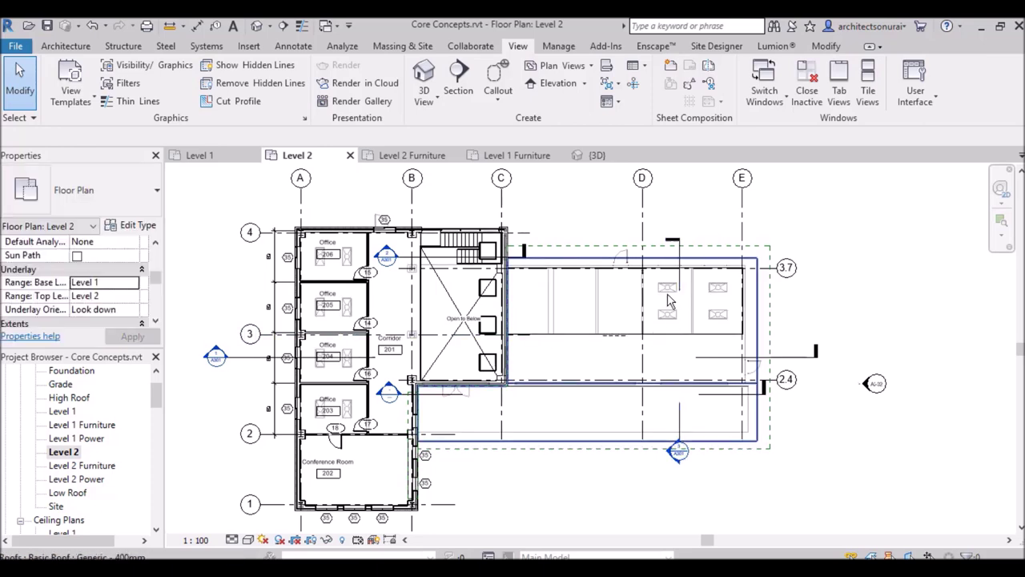
{"action": "scroll", "coordinate": [713, 316], "scroll_direction": "up", "scroll_amount": 2}
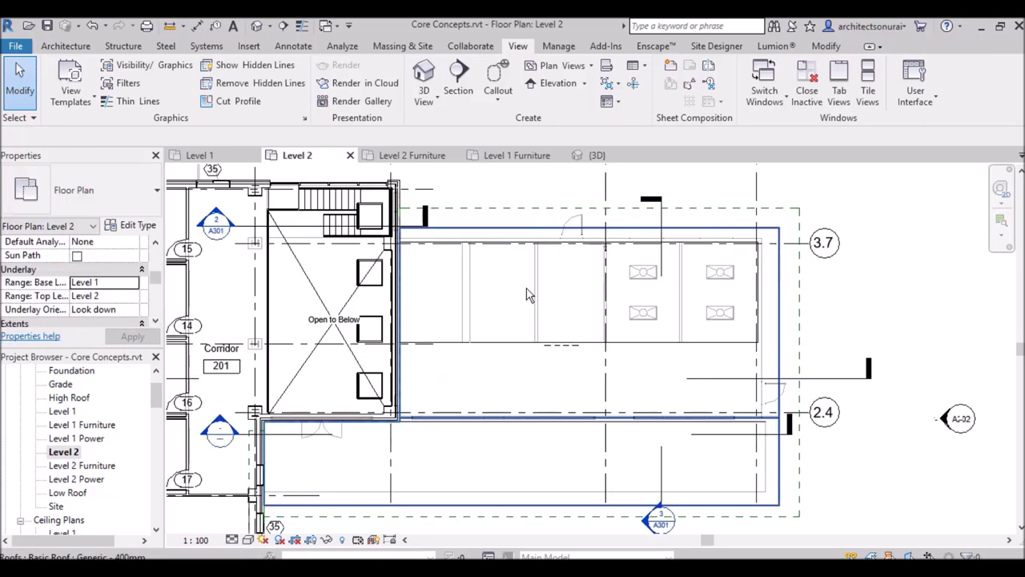
Test selecting the underlaid light fixtures and the roof over the single-storey wing, and inspect the underlaid exterior door
{"action": "left_click", "coordinate": [643, 313]}
{"action": "key", "text": "Escape"}
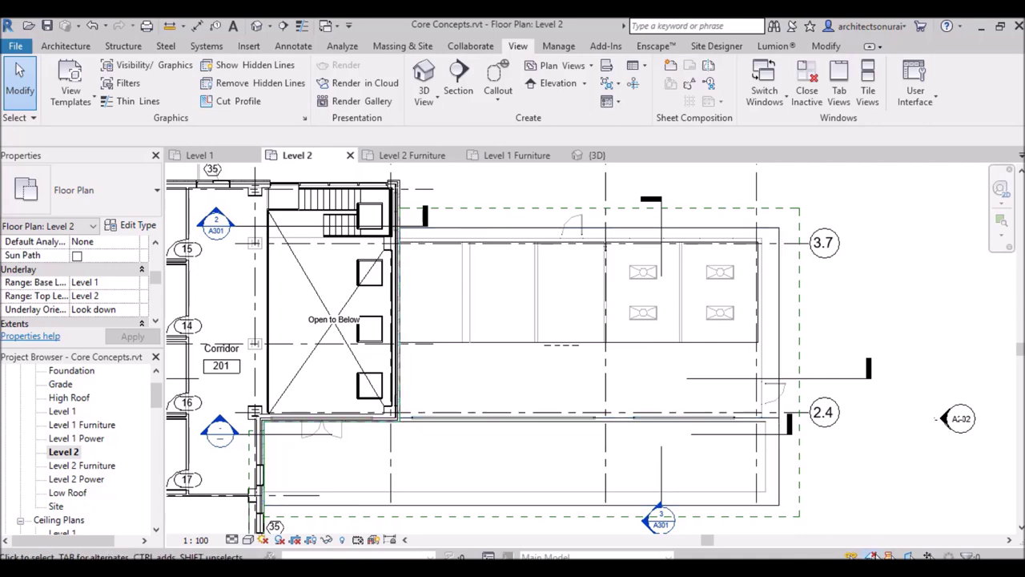
{"action": "left_click", "coordinate": [682, 341]}
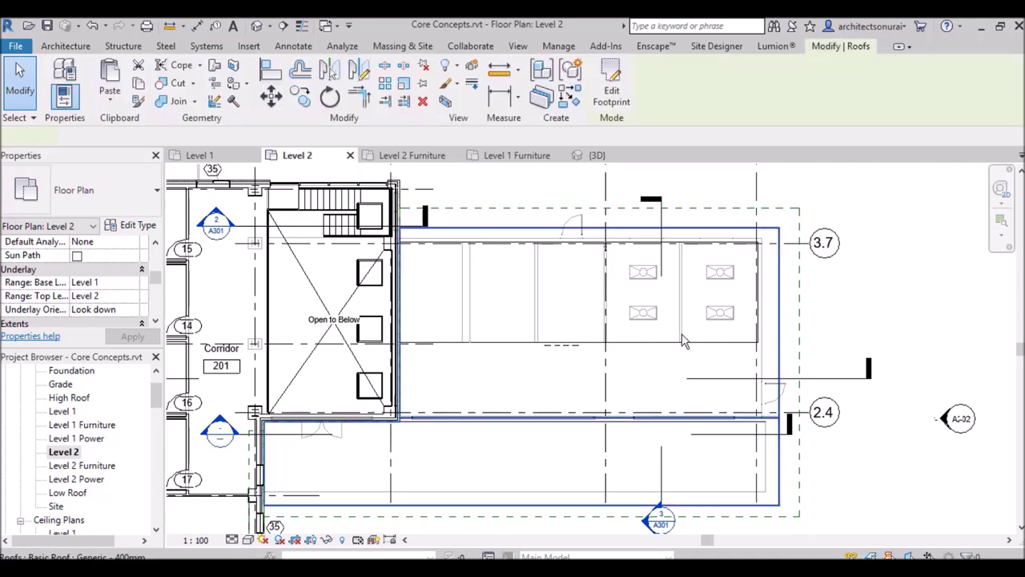
{"action": "left_click", "coordinate": [865, 320]}
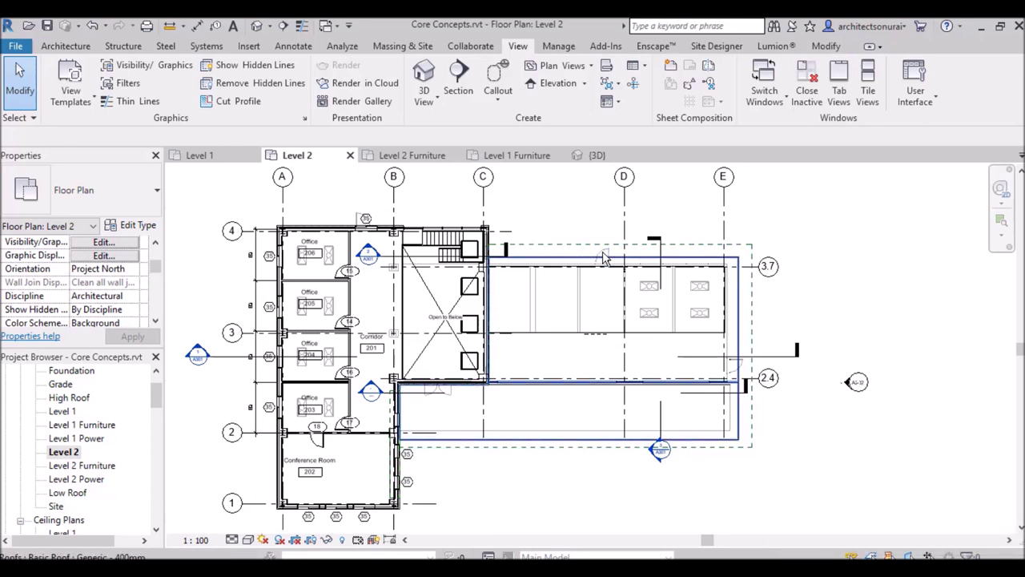
{"action": "scroll", "coordinate": [605, 254], "scroll_direction": "up", "scroll_amount": 3}
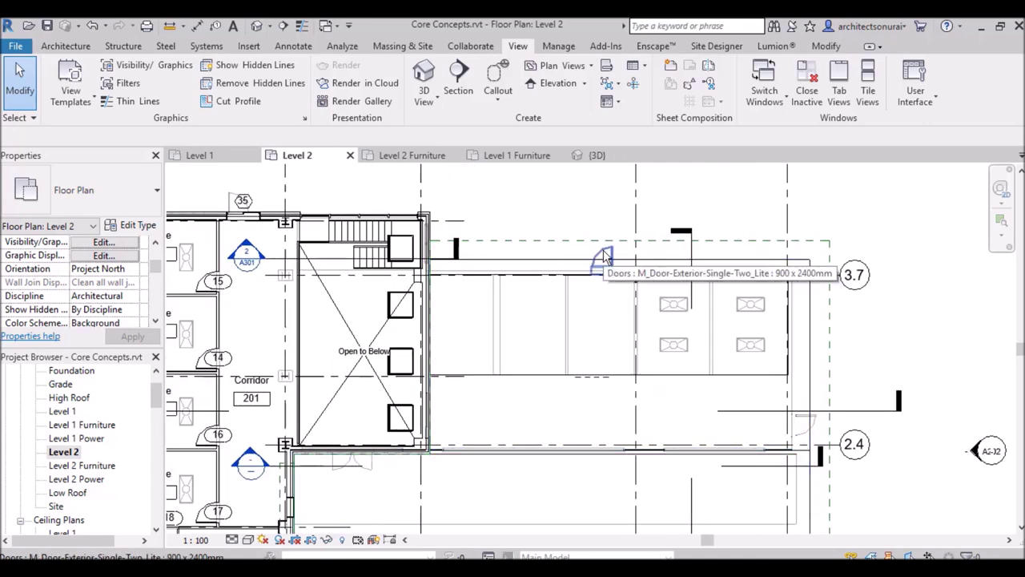
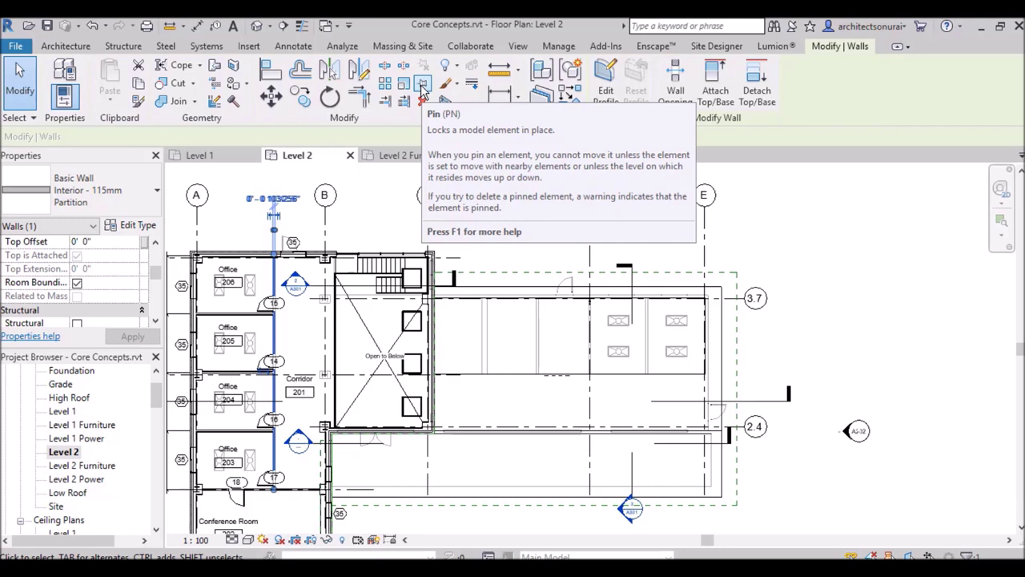
Pin the interior partition wall that separates the offices from Corridor 201
{"action": "left_click", "coordinate": [423, 86]}
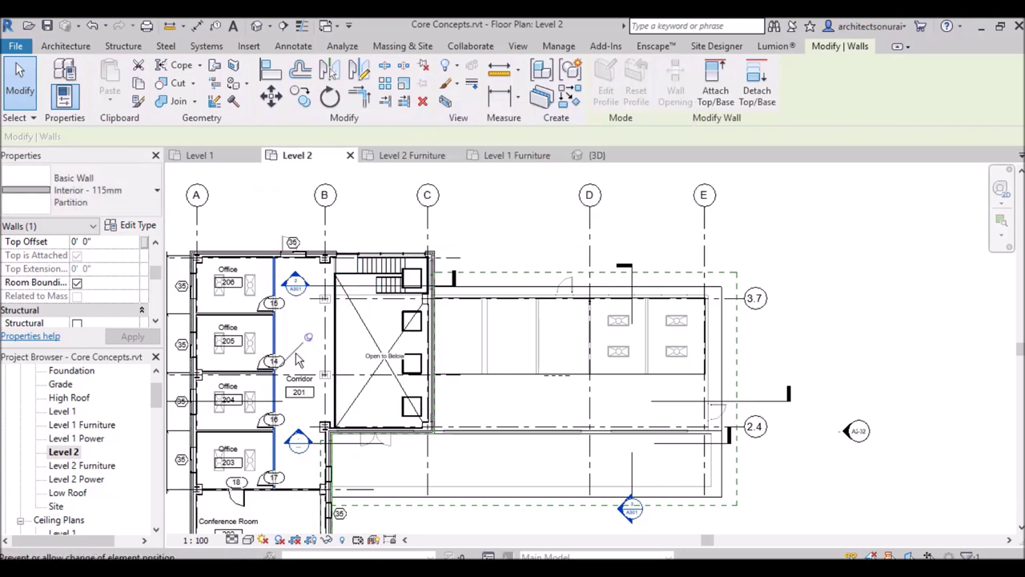
{"action": "scroll", "coordinate": [298, 360], "scroll_direction": "up", "scroll_amount": 3}
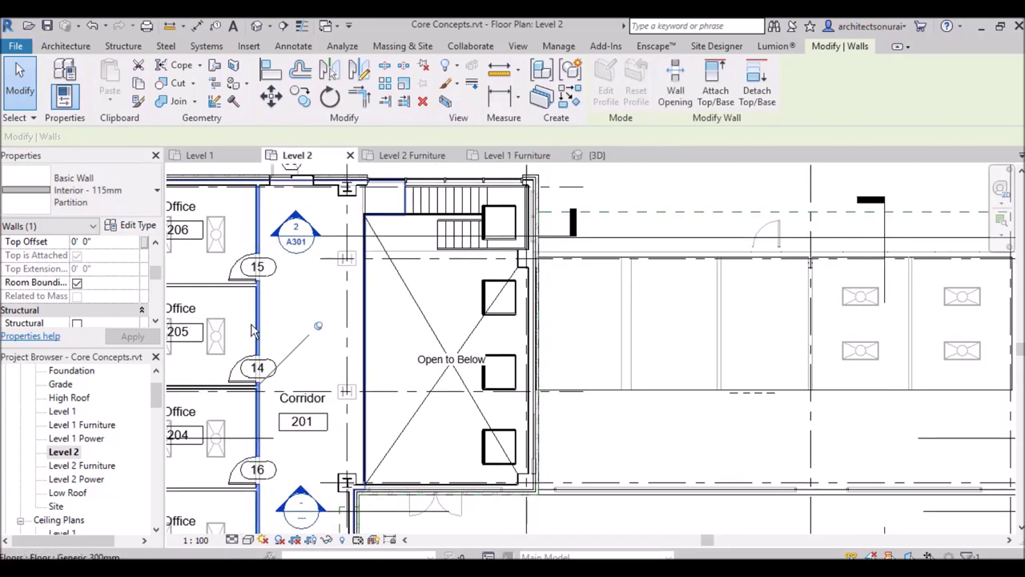
{"action": "scroll", "coordinate": [362, 405], "scroll_direction": "down", "scroll_amount": 4}
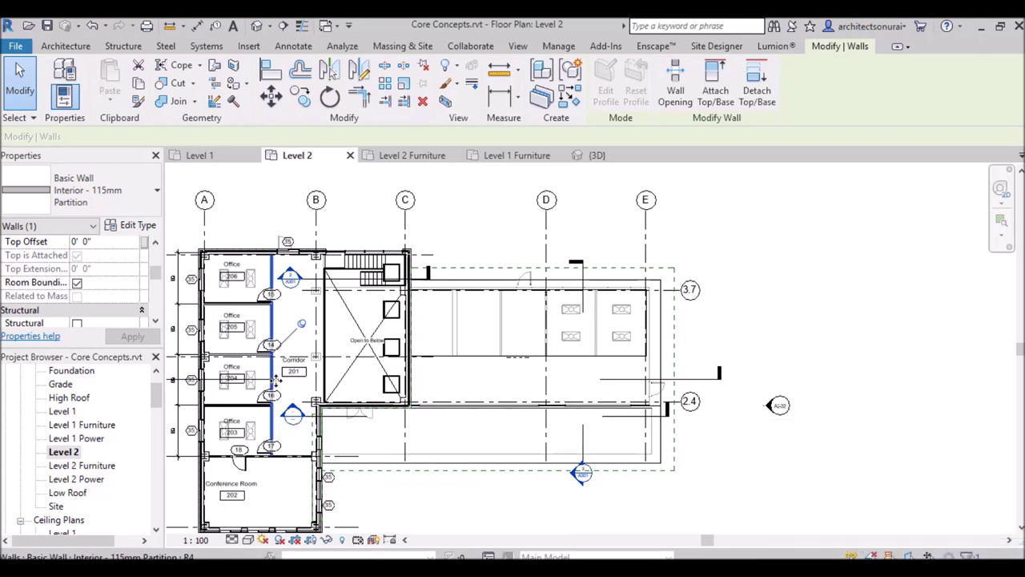
Try to move the pinned partition between offices 203 and 204 from its midpoint, and cancel the operation
{"action": "left_click", "coordinate": [233, 407]}
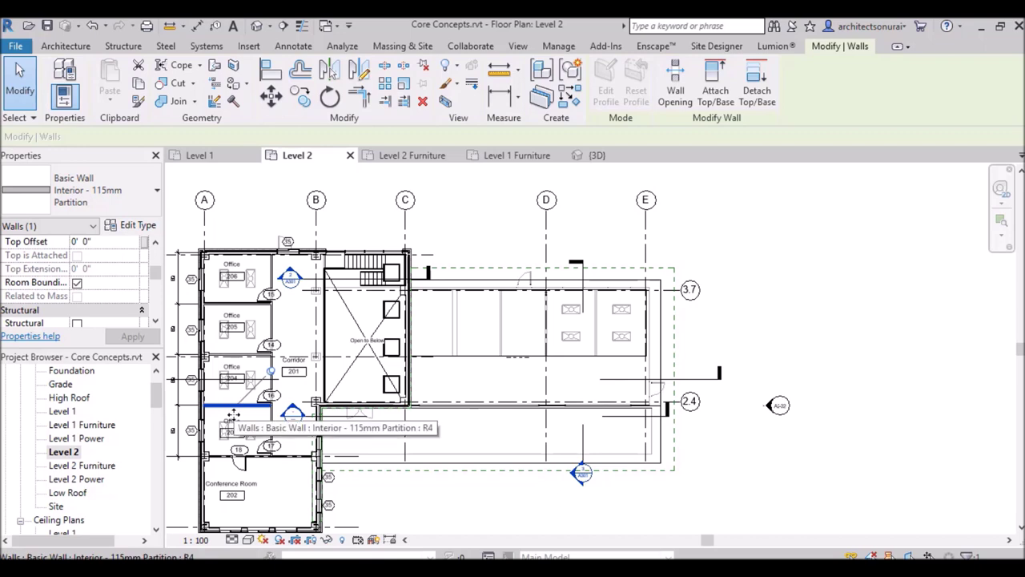
{"action": "left_click", "coordinate": [270, 96]}
{"action": "scroll", "coordinate": [227, 411], "scroll_direction": "up", "scroll_amount": 3}
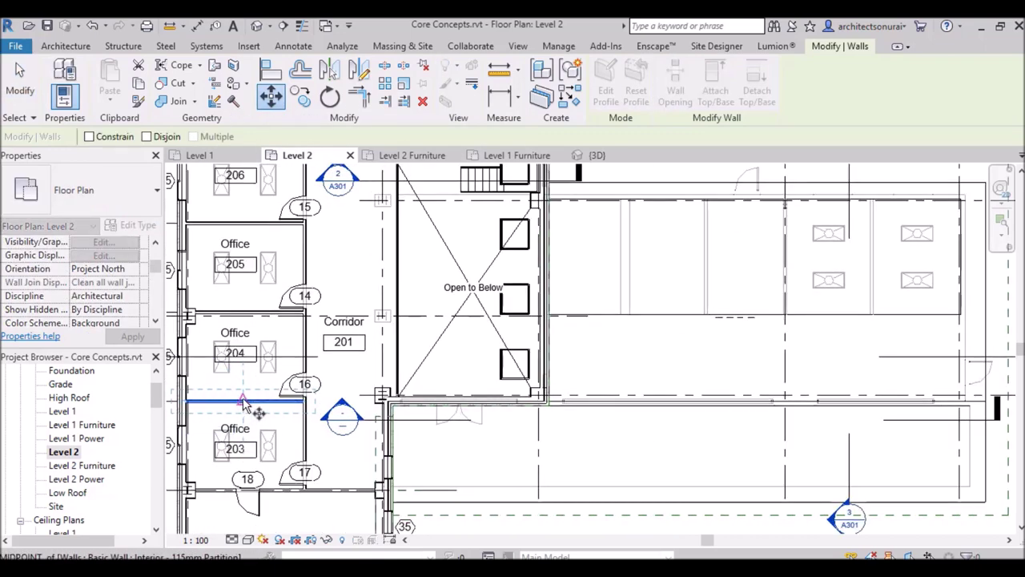
{"action": "left_click", "coordinate": [243, 408]}
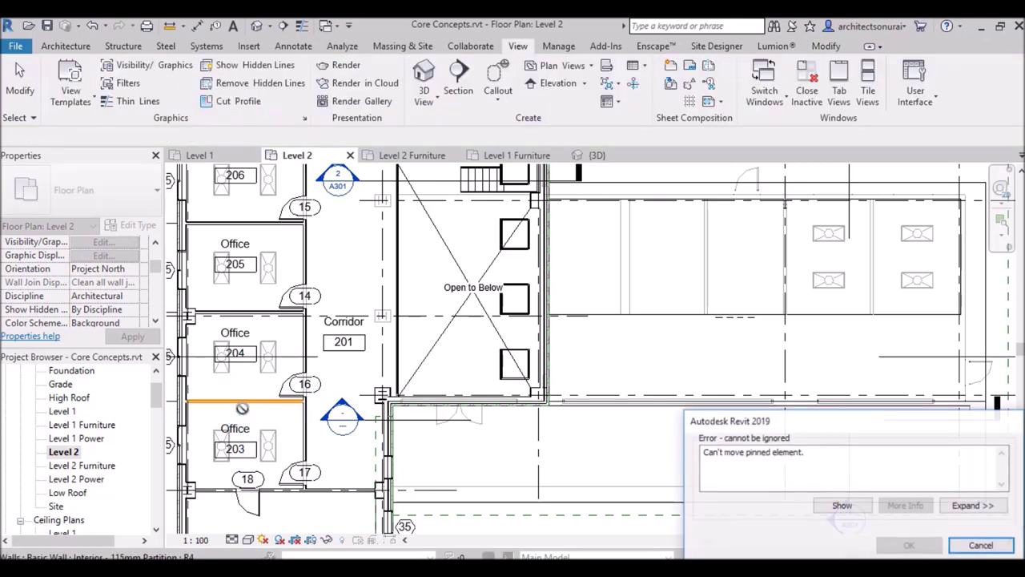
{"action": "left_click", "coordinate": [982, 544]}
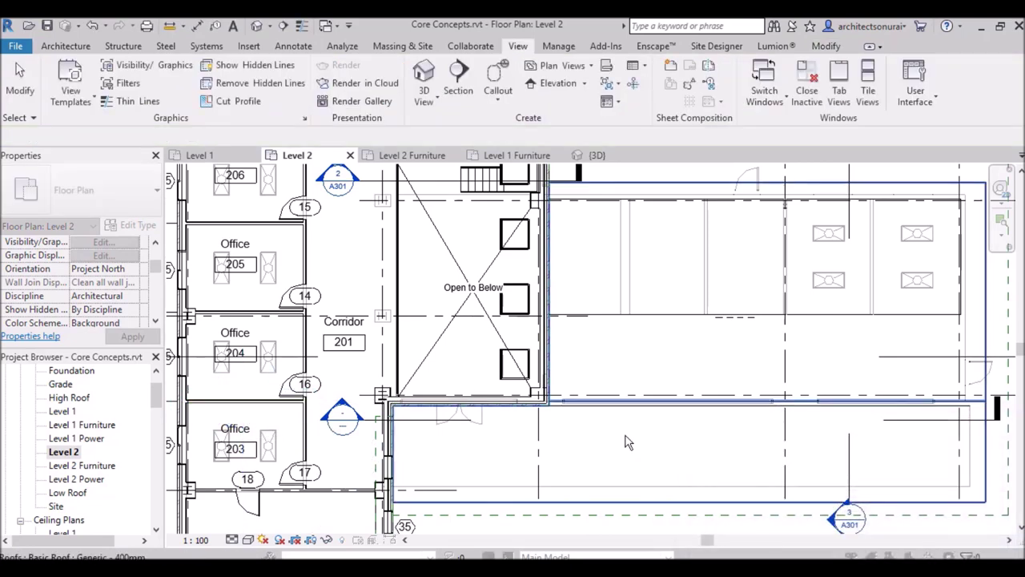
Try again to move the pinned partition between offices 203 and 204, picking a base point near its corridor end
{"action": "left_click", "coordinate": [261, 403]}
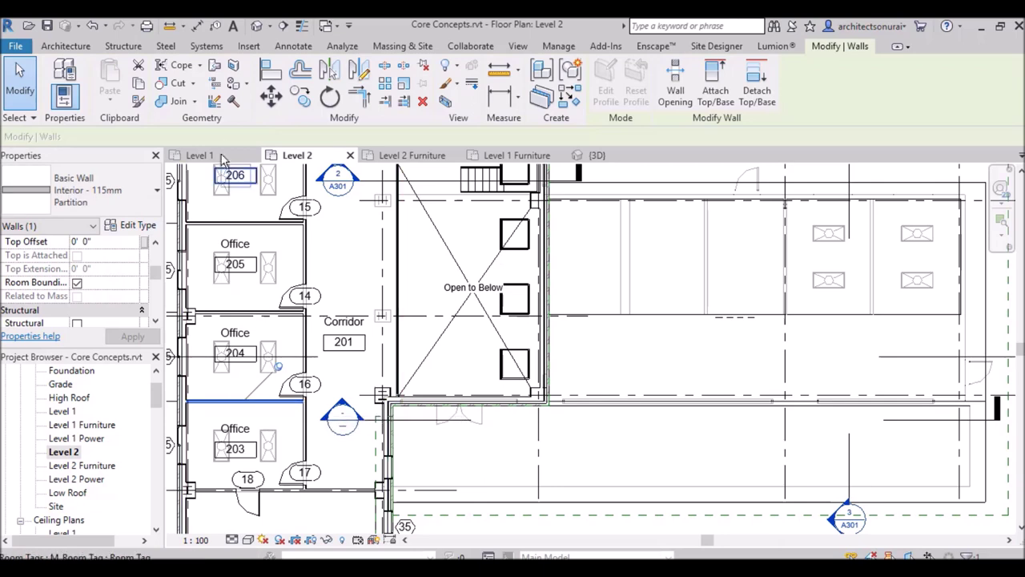
{"action": "left_click", "coordinate": [265, 99]}
{"action": "scroll", "coordinate": [314, 388], "scroll_direction": "up", "scroll_amount": 5}
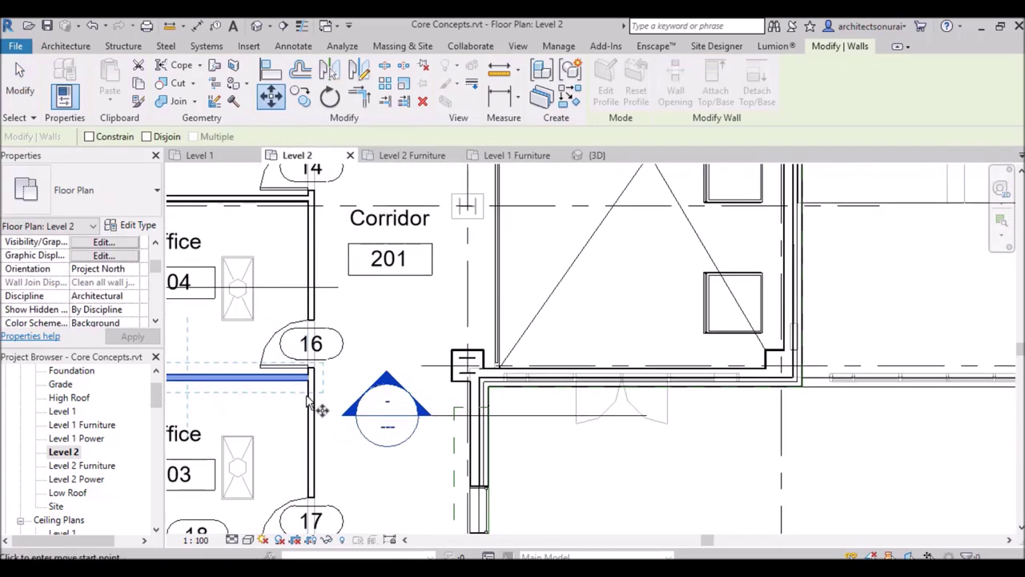
{"action": "left_click", "coordinate": [326, 385]}
{"action": "left_click", "coordinate": [306, 408]}
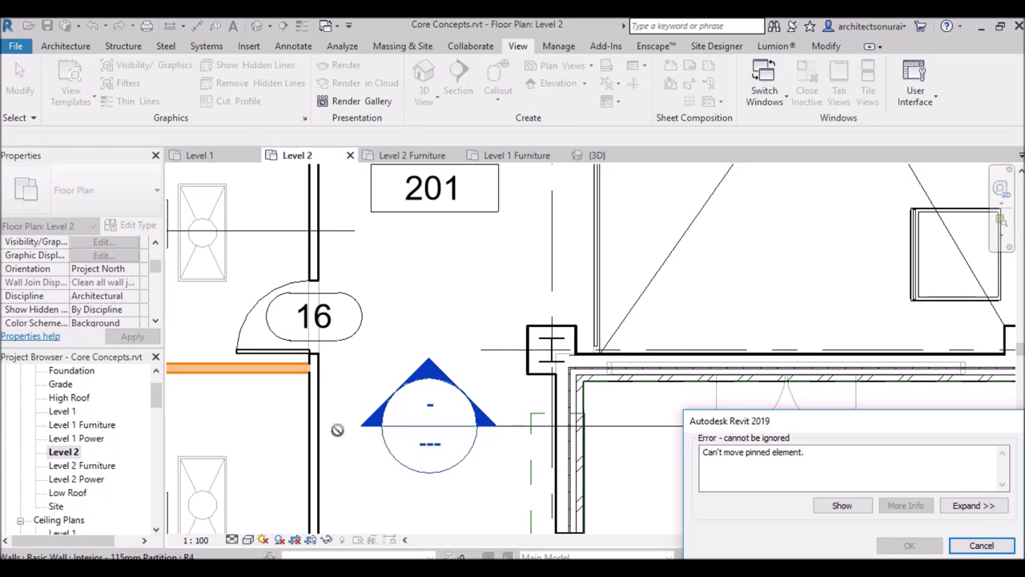
{"action": "left_click", "coordinate": [982, 548]}
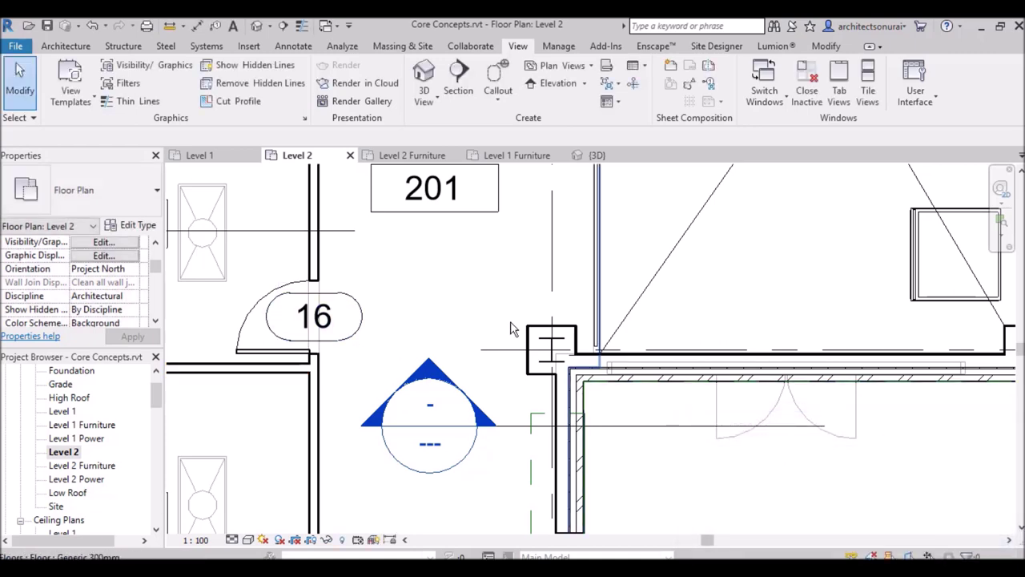
Unpin the partition between offices 203 and 204, try to relocate it into office 204, and cancel the change
{"action": "scroll", "coordinate": [478, 329], "scroll_direction": "down", "scroll_amount": 3}
{"action": "left_click", "coordinate": [358, 346]}
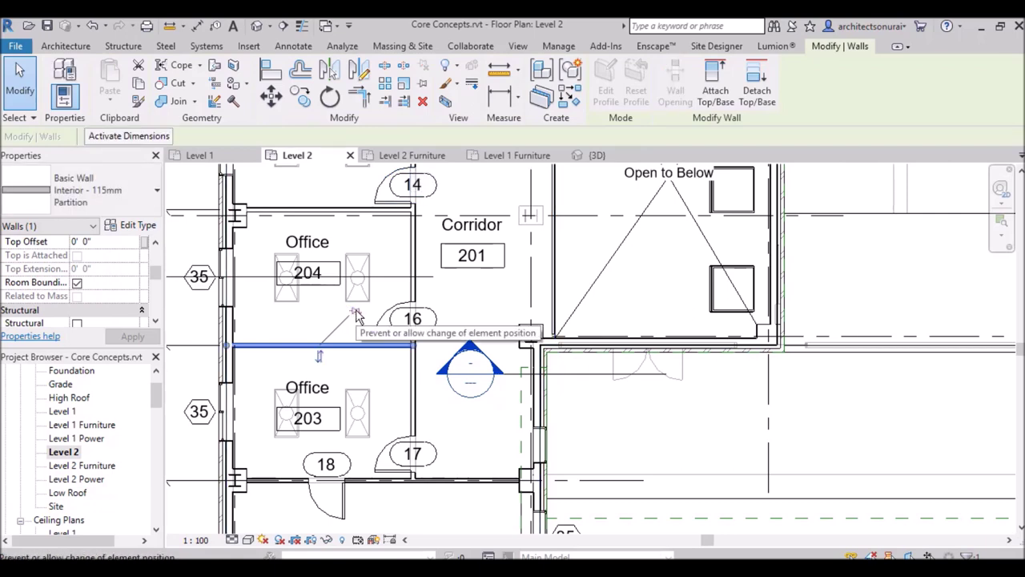
{"action": "left_click", "coordinate": [355, 312]}
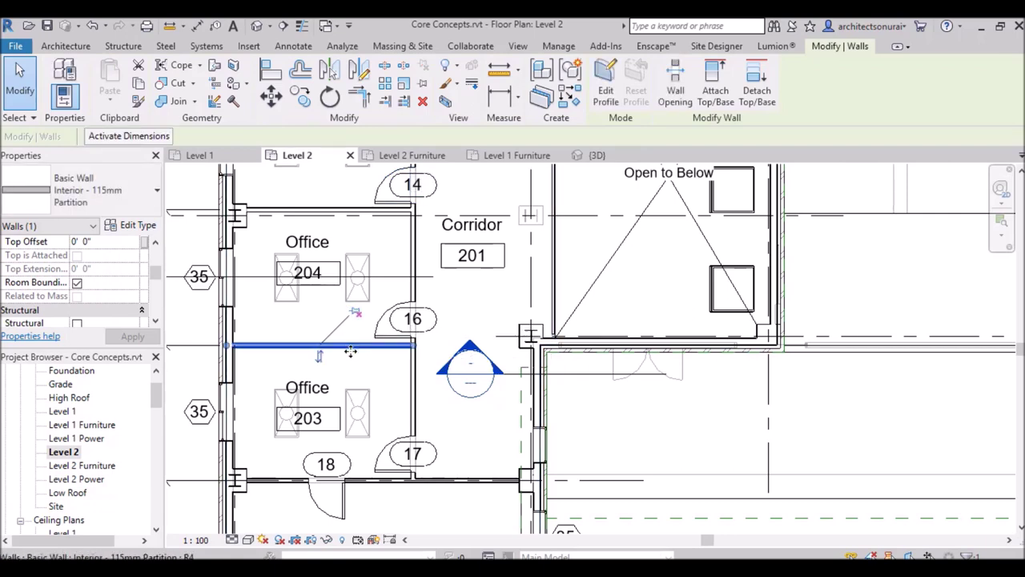
{"action": "left_click_drag", "start_coordinate": [351, 371], "coordinate": [340, 268]}
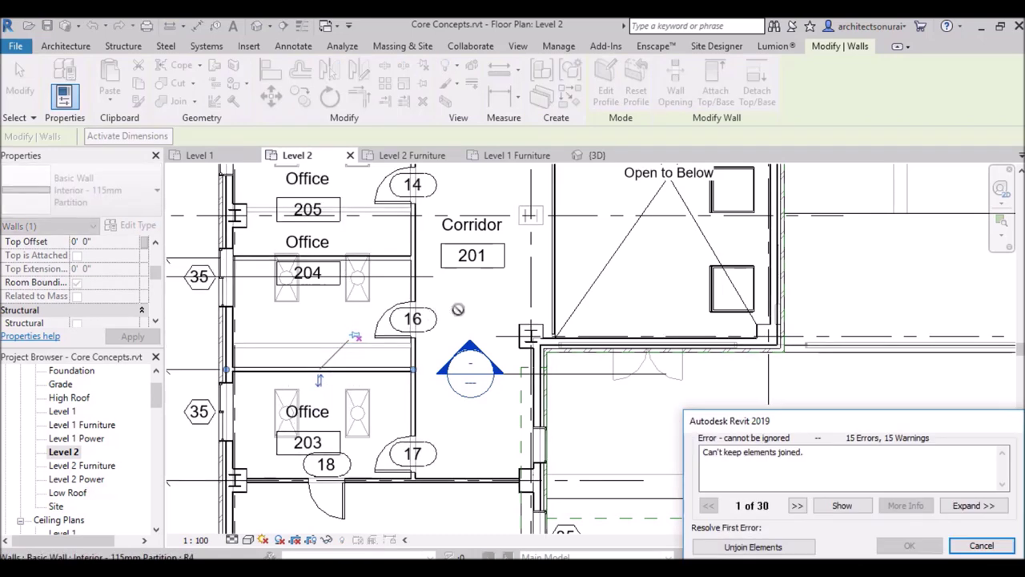
{"action": "left_click", "coordinate": [982, 546]}
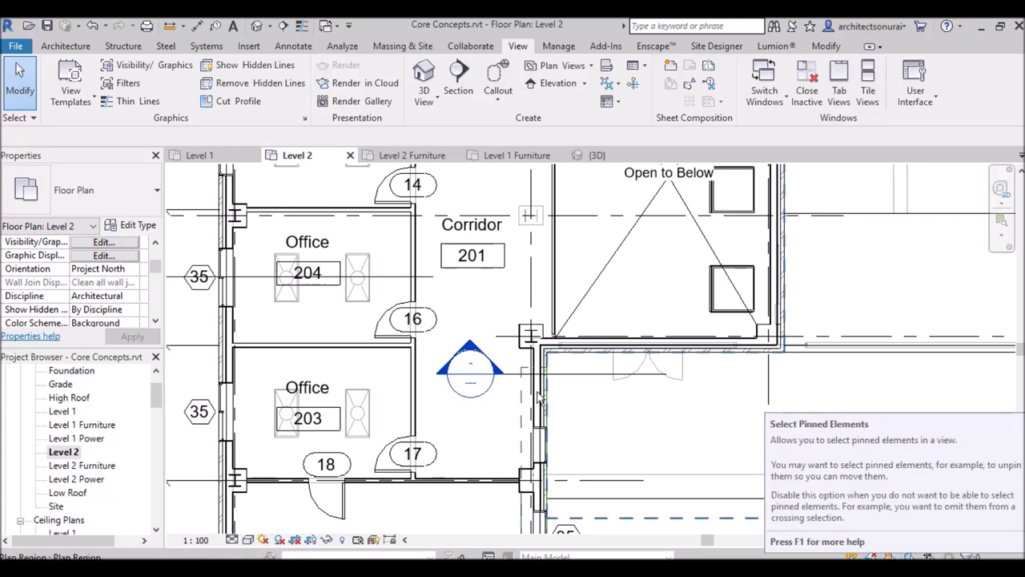
Pin the partition between offices 203 and 204 again, toggle Select Pinned Elements, and test selecting the wall
{"action": "left_click", "coordinate": [334, 348]}
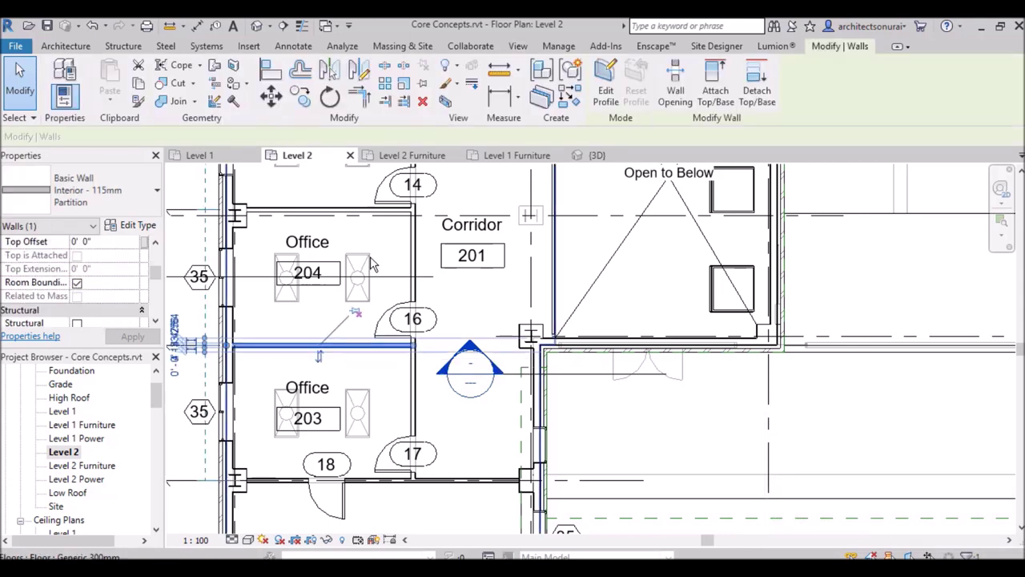
{"action": "left_click", "coordinate": [355, 313]}
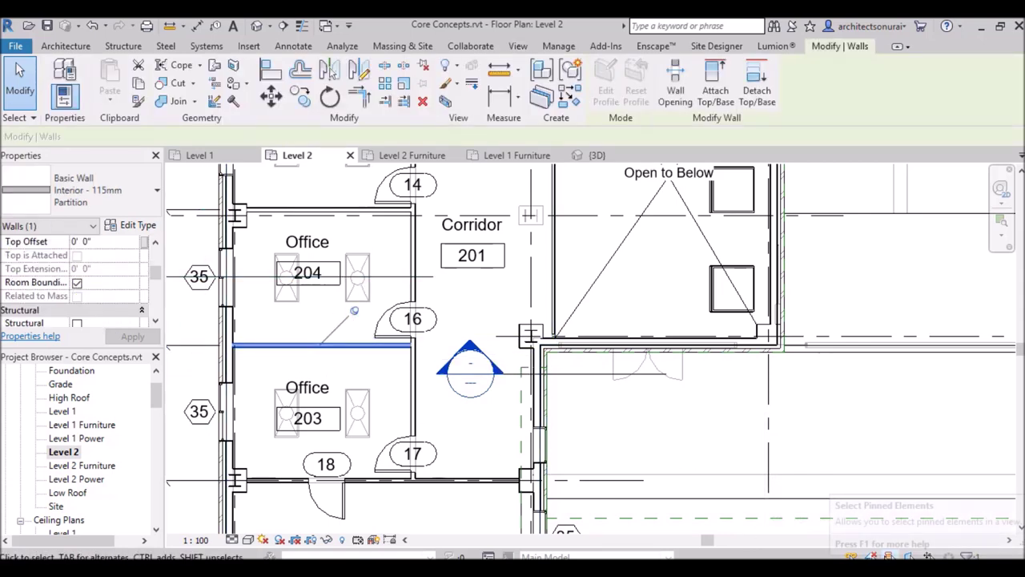
{"action": "left_click", "coordinate": [890, 554]}
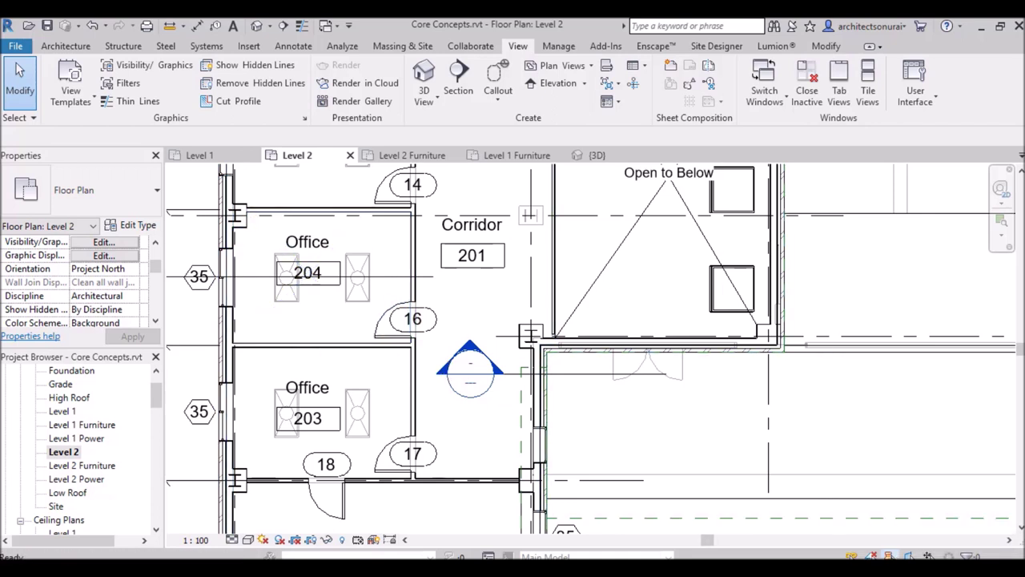
{"action": "left_click", "coordinate": [313, 353]}
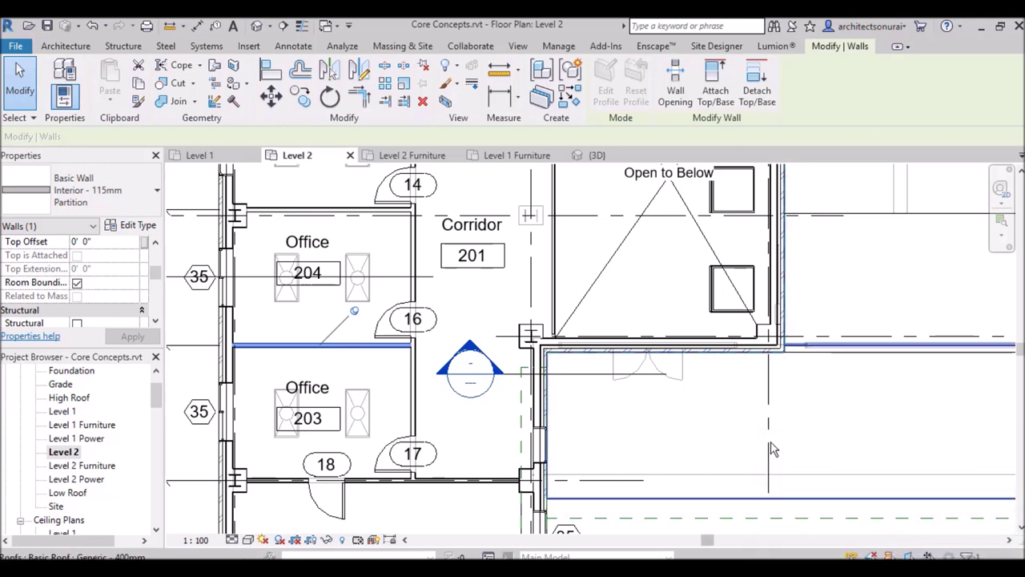
Clear the selection of the pinned partition between offices 203 and 204
{"action": "scroll", "coordinate": [664, 323], "scroll_direction": "down", "scroll_amount": 2}
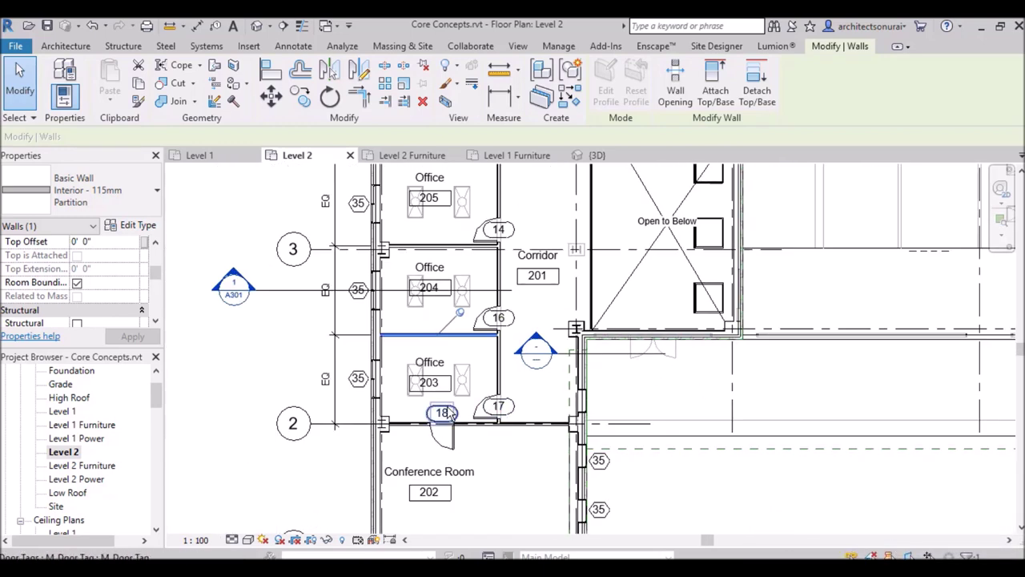
{"action": "scroll", "coordinate": [372, 386], "scroll_direction": "up", "scroll_amount": 3}
{"action": "scroll", "coordinate": [372, 386], "scroll_direction": "up", "scroll_amount": 2}
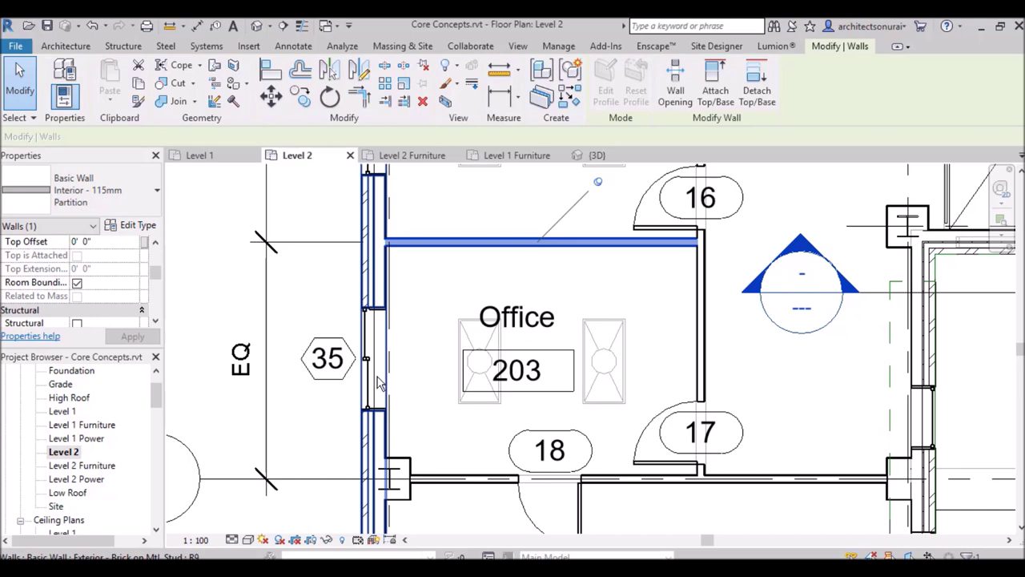
{"action": "scroll", "coordinate": [376, 384], "scroll_direction": "down", "scroll_amount": 4}
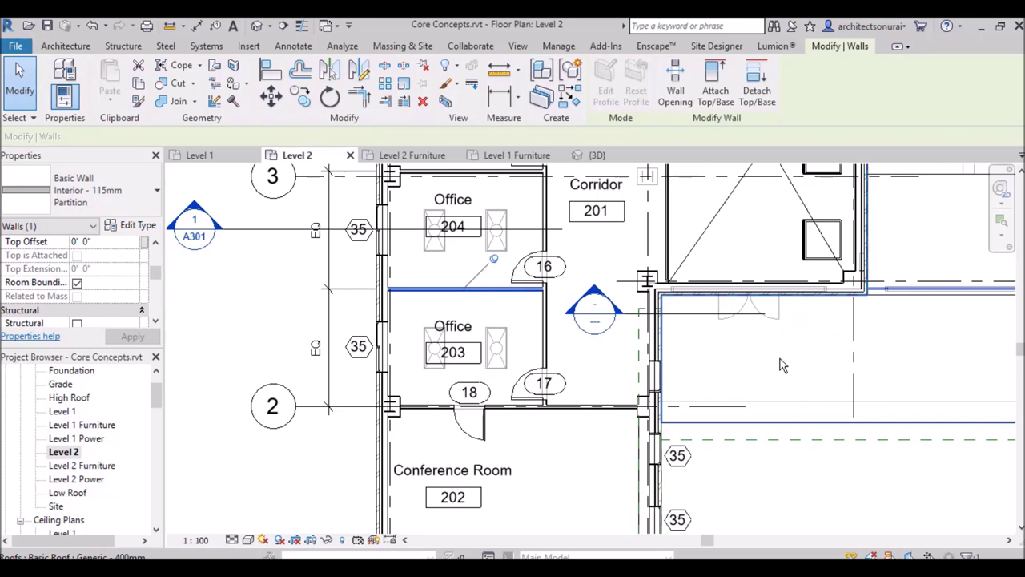
{"action": "scroll", "coordinate": [733, 362], "scroll_direction": "down", "scroll_amount": 3}
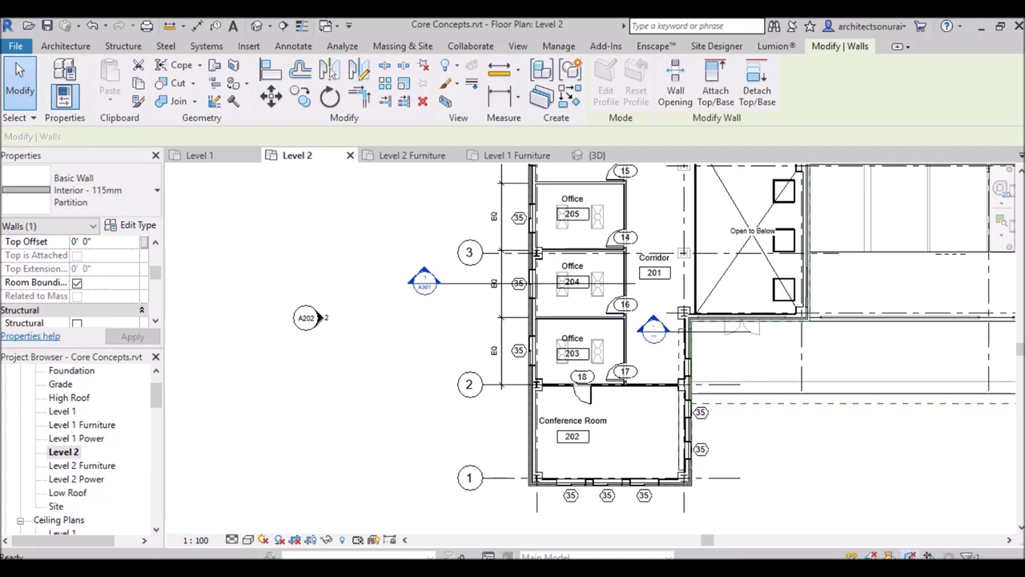
{"action": "key", "text": "Escape"}
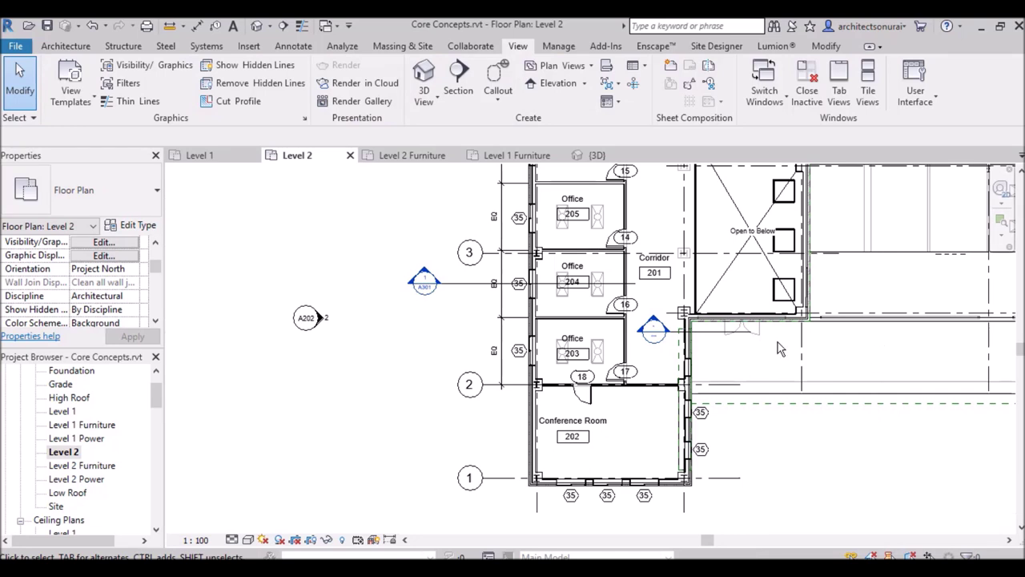
{"action": "scroll", "coordinate": [760, 356], "scroll_direction": "down", "scroll_amount": 1}
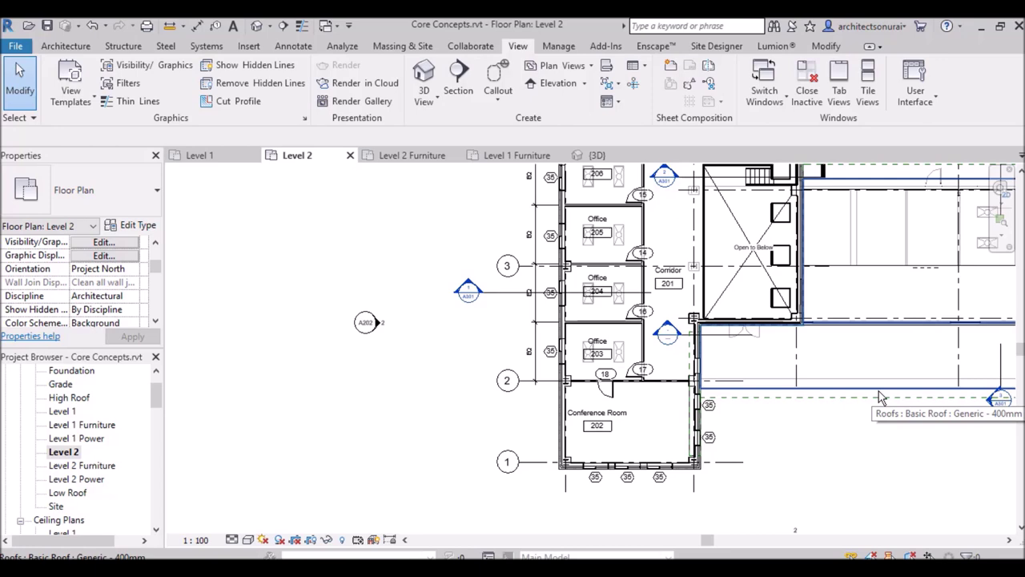
{"action": "scroll", "coordinate": [724, 406], "scroll_direction": "up", "scroll_amount": 5}
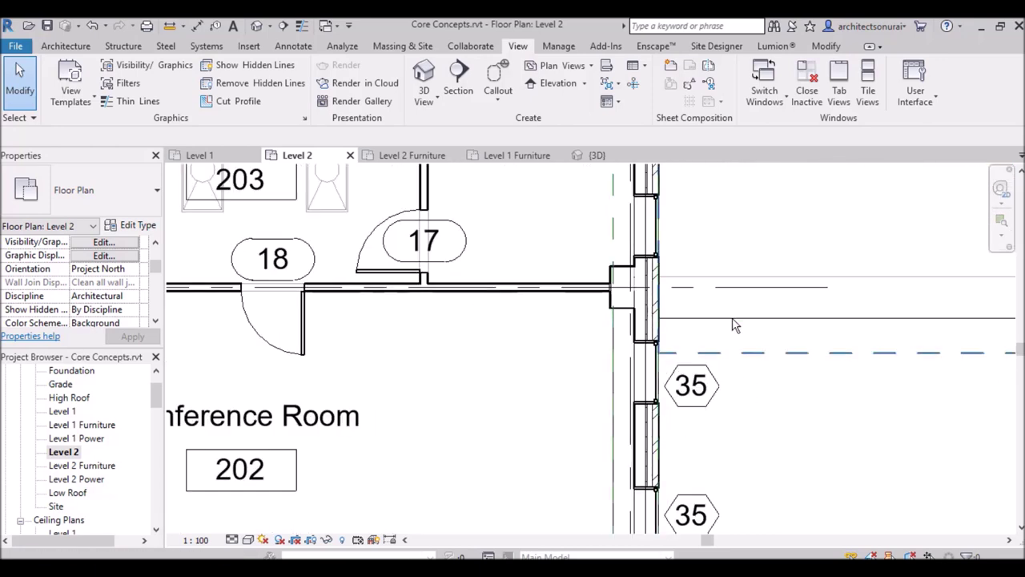
{"action": "scroll", "coordinate": [620, 288], "scroll_direction": "down", "scroll_amount": 4}
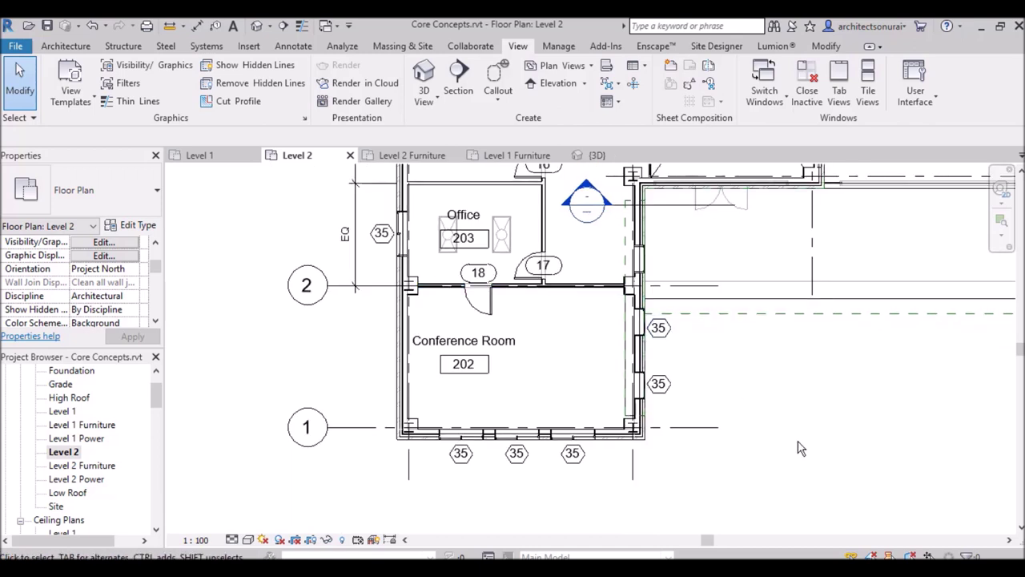